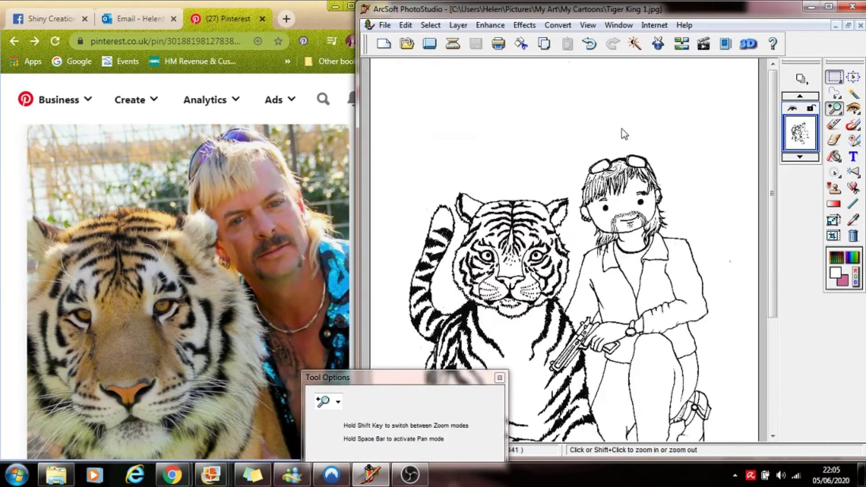
# - Select the man's face, neck, ears, hand and wrist with the Magic Wand in Add mode
pyautogui.click(617, 180)
pyautogui.click(577, 270)
pyautogui.click(565, 231)
pyautogui.moveTo(774, 177); pyautogui.dragTo(773, 173)
pyautogui.press('w')
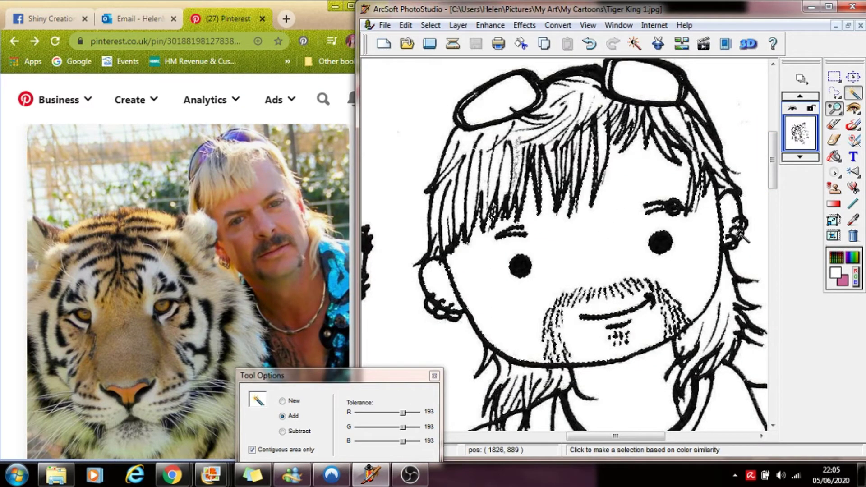
pyautogui.scroll(-5, 590, 169)
pyautogui.moveTo(774, 209); pyautogui.dragTo(775, 245)
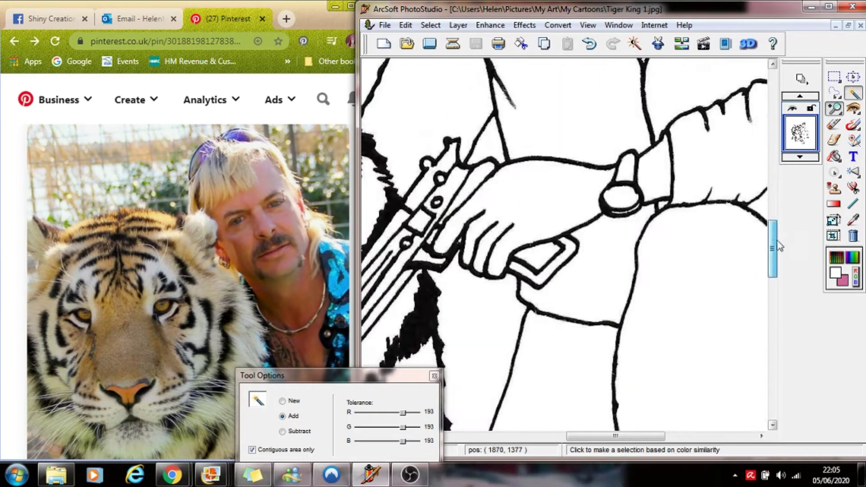
pyautogui.click(644, 182)
pyautogui.click(529, 194)
pyautogui.moveTo(606, 437)
pyautogui.mouseDown()
pyautogui.moveTo(562, 441)
pyautogui.moveTo(613, 437)
pyautogui.mouseUp()
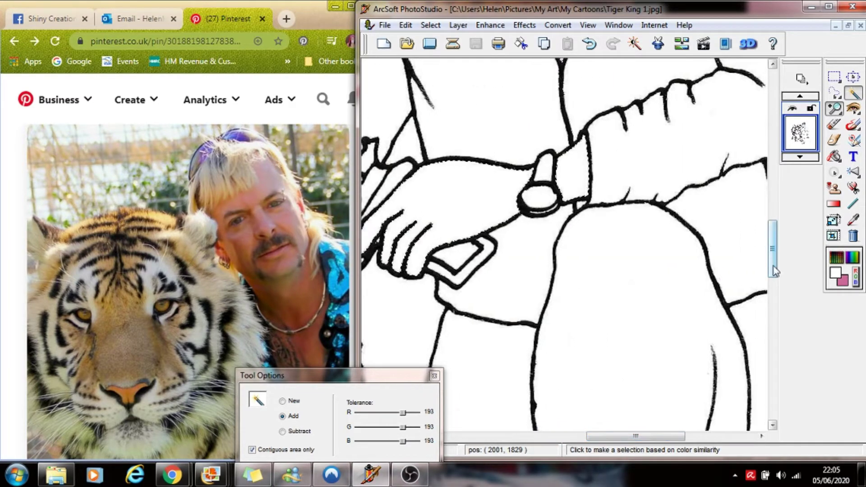
pyautogui.scroll(10, 613, 437)
pyautogui.scroll(2, 613, 437)
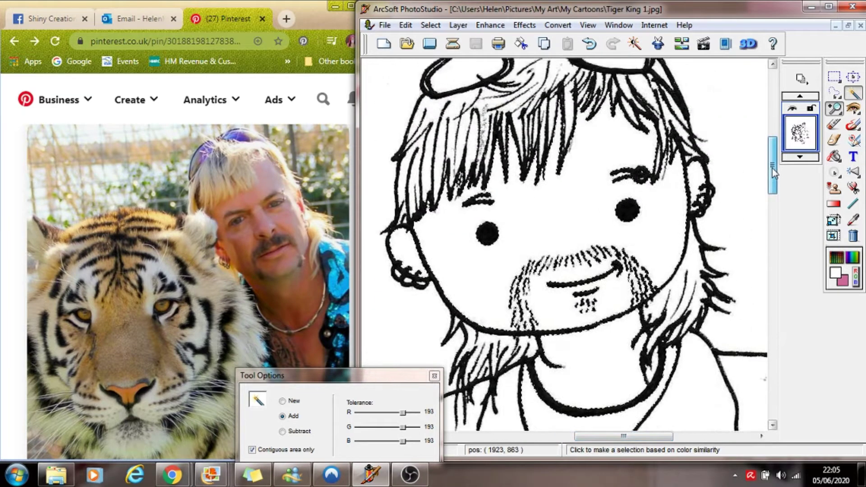
# - Paint the selected skin in orange with a size 127 brush at 10% opacity, and pick pale yellow to adjust the tone
pyautogui.click(853, 125)
pyautogui.moveTo(397, 434)
pyautogui.mouseDown()
pyautogui.moveTo(374, 431)
pyautogui.moveTo(421, 411)
pyautogui.mouseUp()
pyautogui.click(836, 257)
pyautogui.click(690, 269)
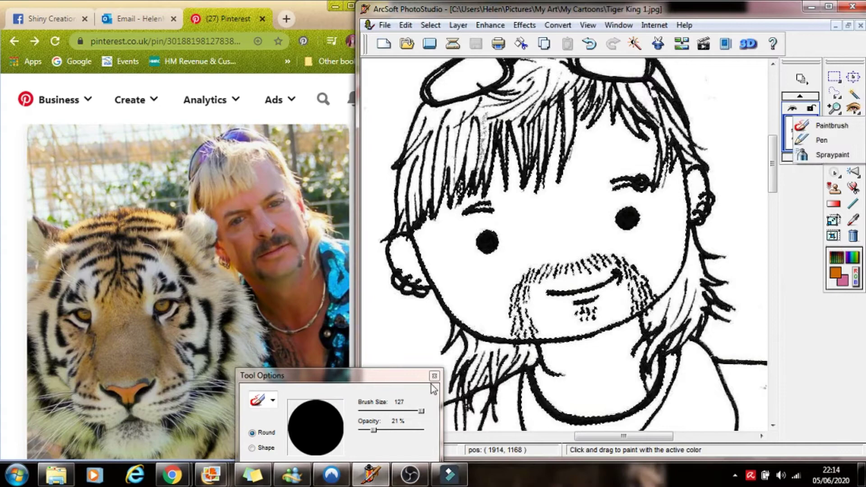
pyautogui.moveTo(428, 253)
pyautogui.mouseDown()
pyautogui.moveTo(474, 226)
pyautogui.moveTo(641, 181)
pyautogui.moveTo(614, 361)
pyautogui.moveTo(516, 389)
pyautogui.mouseUp()
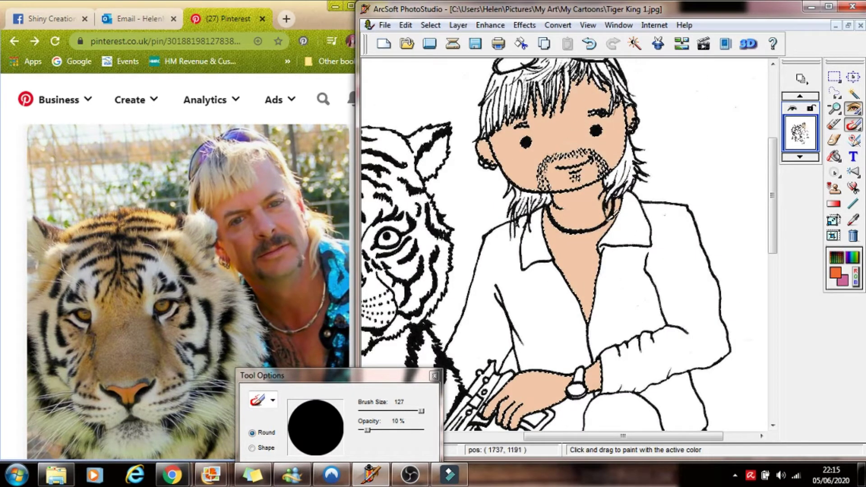
pyautogui.click(837, 257)
pyautogui.click(784, 294)
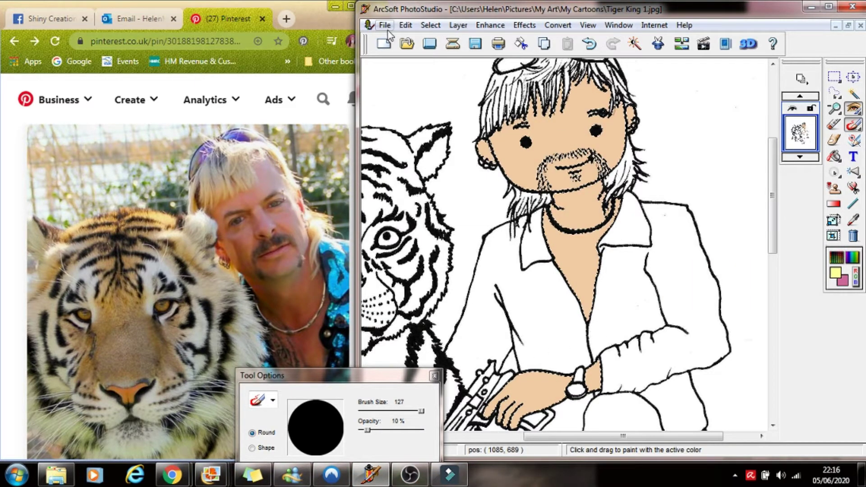
# - Save the image and set the active paint colour to red
pyautogui.hotkey('ctrl', 's')
pyautogui.click(836, 257)
pyautogui.click(764, 284)
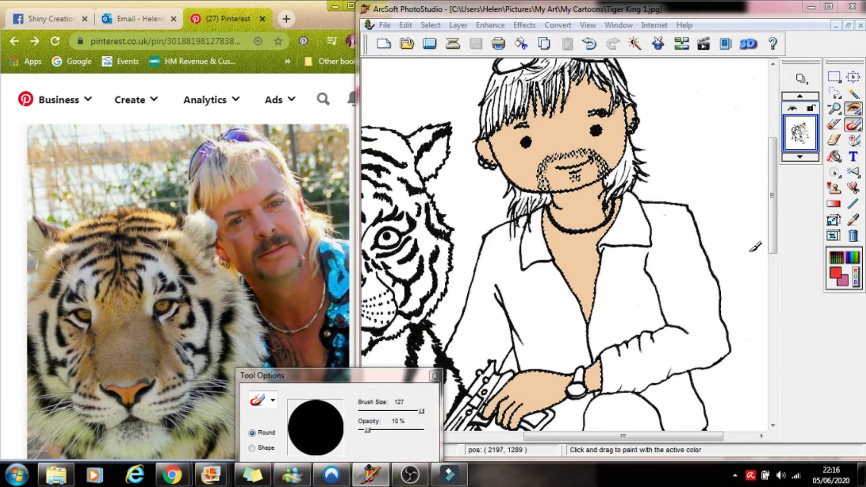
# - Try red blush on the man's cheek with brush sizes 25 and 41 at 10% opacity
pyautogui.click(388, 411)
pyautogui.moveTo(522, 149); pyautogui.dragTo(528, 152)
pyautogui.click(590, 44)
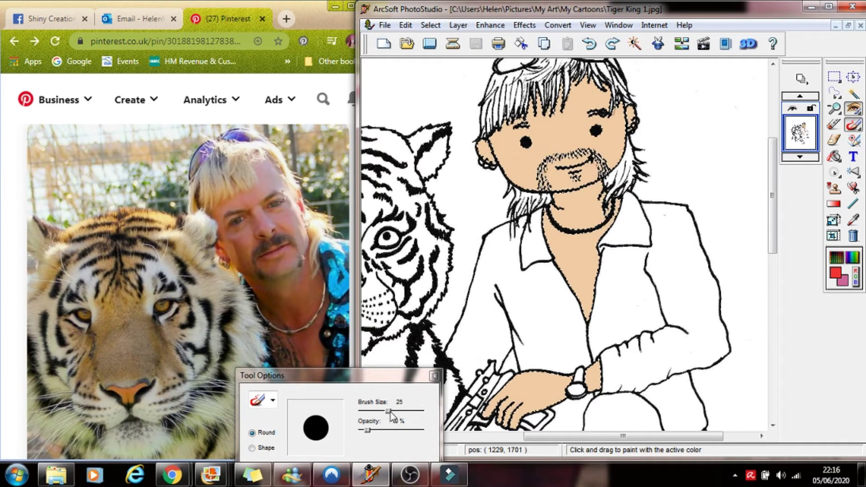
pyautogui.moveTo(388, 411); pyautogui.dragTo(397, 412)
pyautogui.moveTo(526, 153); pyautogui.dragTo(517, 155)
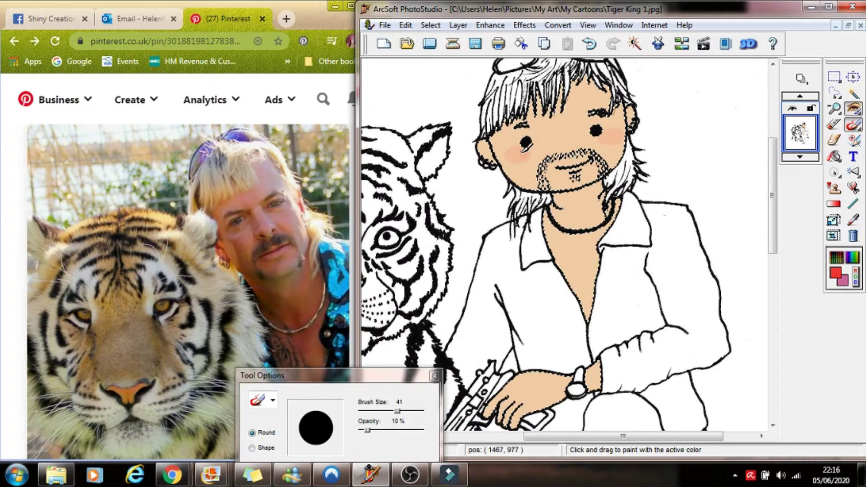
pyautogui.hotkey('ctrl', 'z')
# - Paint soft red blush on both cheeks with a size 57 brush at 3% opacity, and save the image
pyautogui.moveTo(397, 411); pyautogui.dragTo(407, 413)
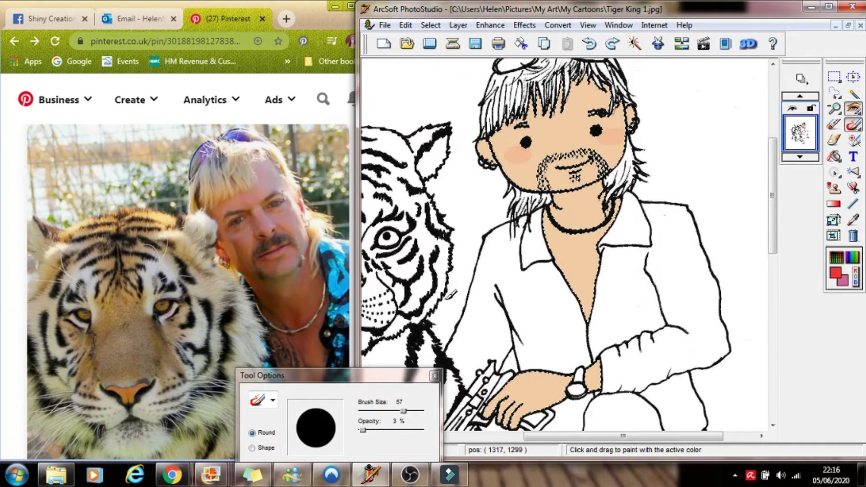
pyautogui.hotkey('ctrl', 's')
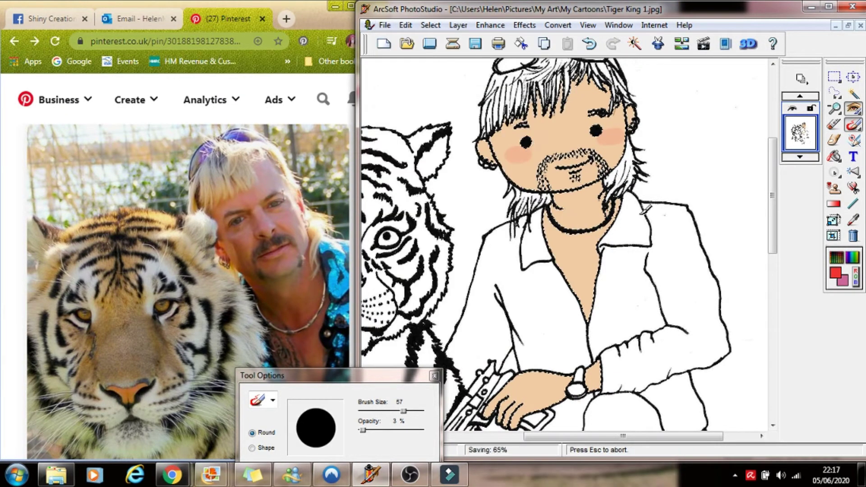
# - Pick a brown paint colour and adjust it in the colour selection dialog to a muted RGB 122, 109, 81
pyautogui.click(837, 257)
pyautogui.click(710, 275)
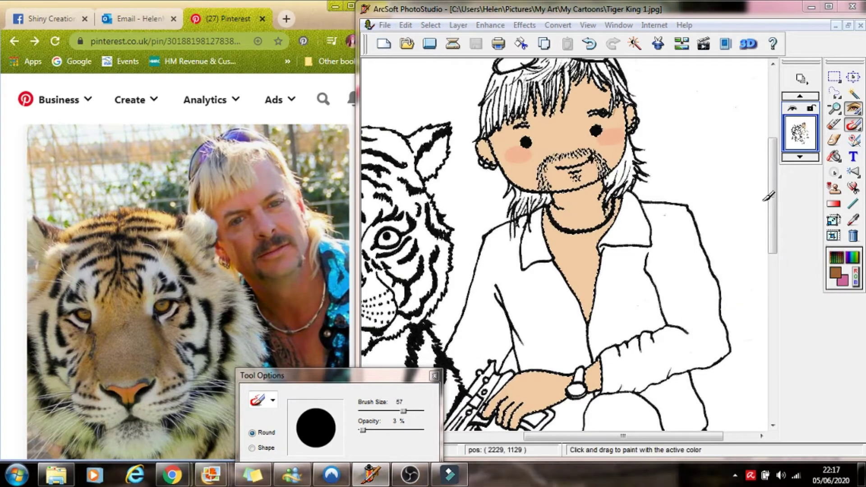
pyautogui.click(837, 257)
pyautogui.click(706, 275)
pyautogui.click(836, 257)
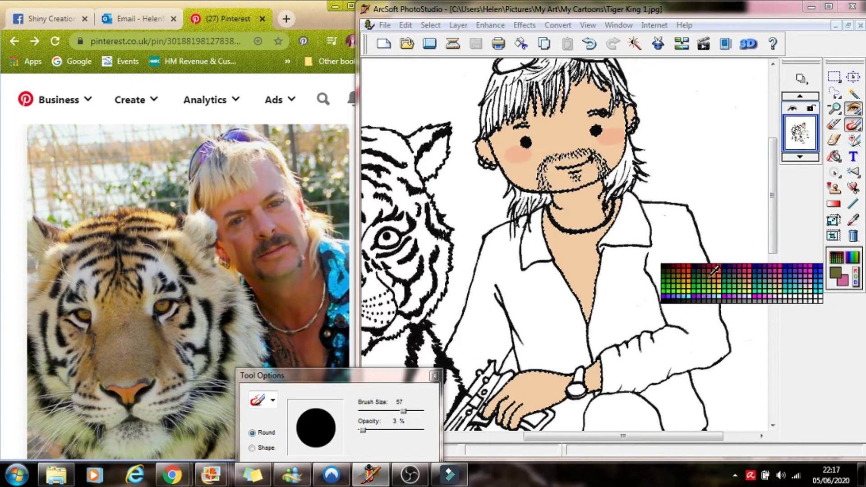
pyautogui.click(710, 276)
pyautogui.doubleClick(834, 274)
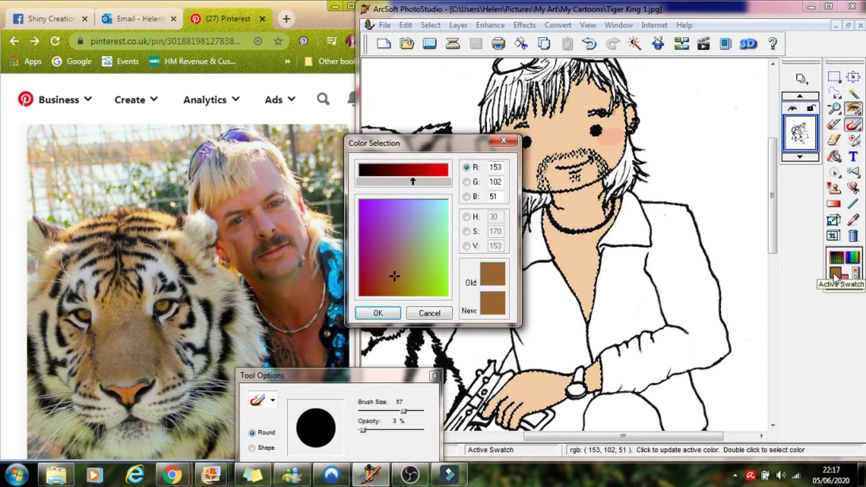
pyautogui.click(391, 280)
pyautogui.click(396, 265)
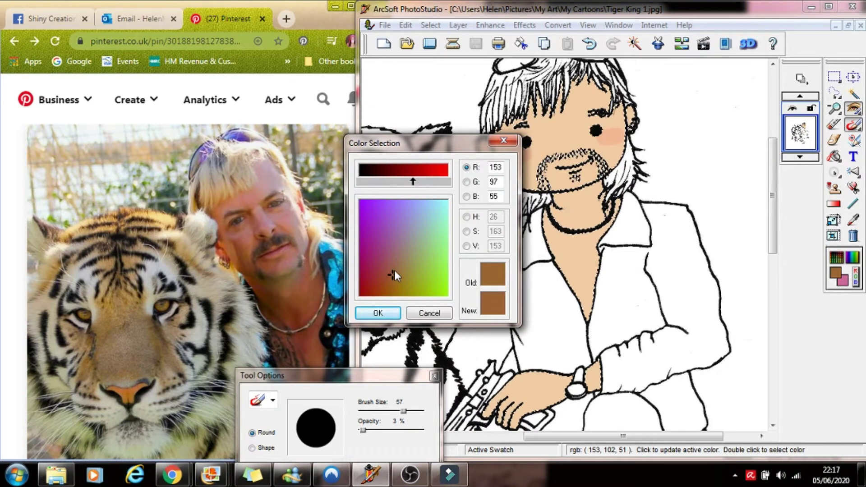
pyautogui.moveTo(415, 185)
pyautogui.mouseDown()
pyautogui.moveTo(395, 184)
pyautogui.moveTo(402, 184)
pyautogui.mouseUp()
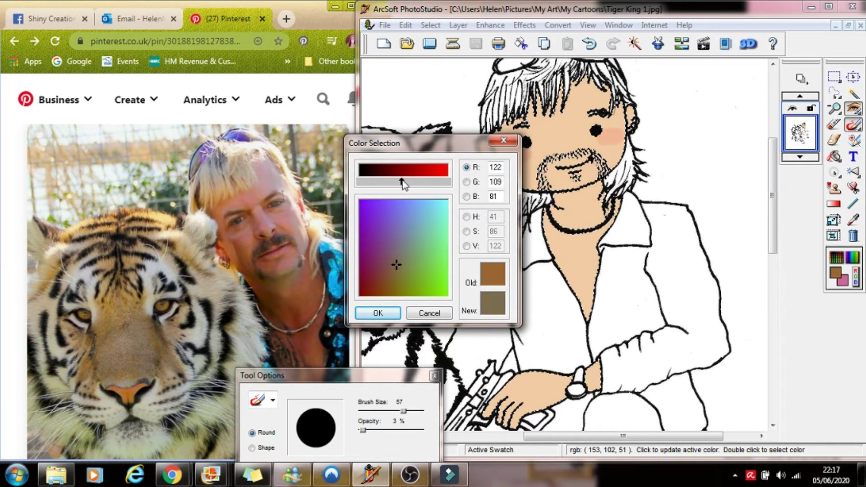
pyautogui.click(378, 313)
# - Paint the moustache and chin beard in the muted brown with a size 5 round brush at 60% opacity
pyautogui.click(834, 108)
pyautogui.click(576, 174)
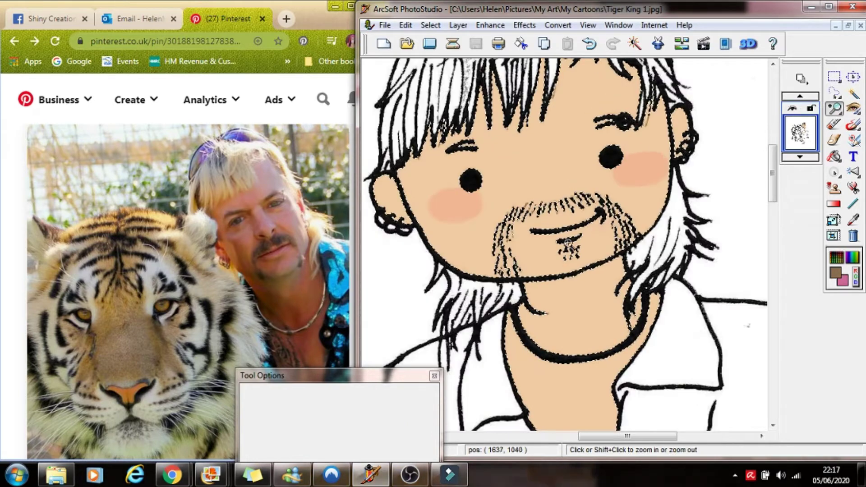
pyautogui.click(854, 125)
pyautogui.click(371, 430)
pyautogui.click(374, 411)
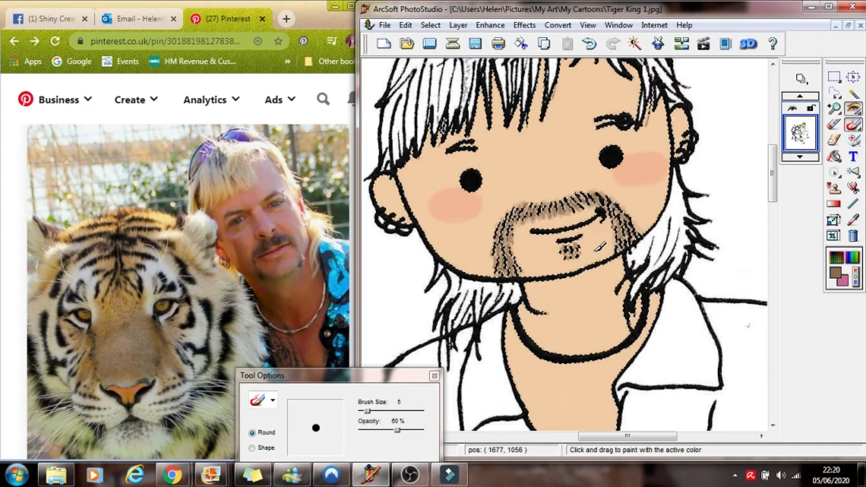
# - Darken the moustache and chin beard with dark brown at a lower brush opacity
pyautogui.click(836, 258)
pyautogui.click(678, 267)
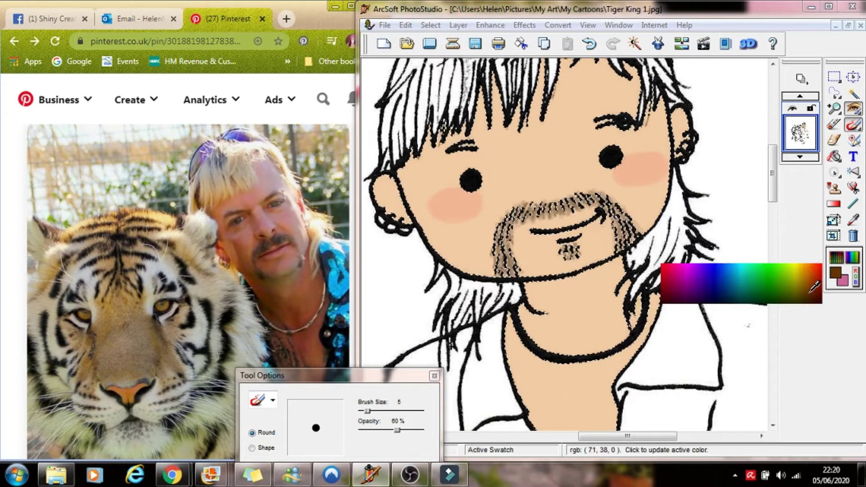
pyautogui.moveTo(397, 430); pyautogui.dragTo(371, 430)
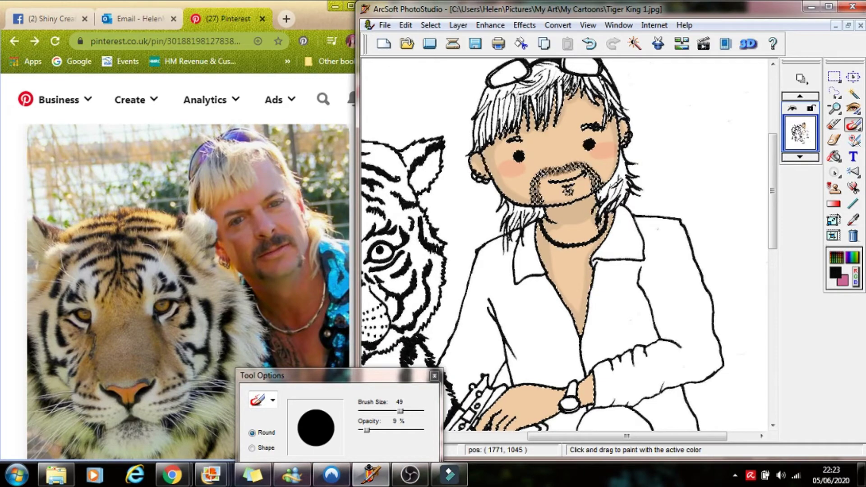
# - Shade the man's chest, hand and wrist in black with a size 49 brush at 9% opacity, and save the image
pyautogui.scroll(-1, 501, 147)
pyautogui.scroll(-1, 591, 312)
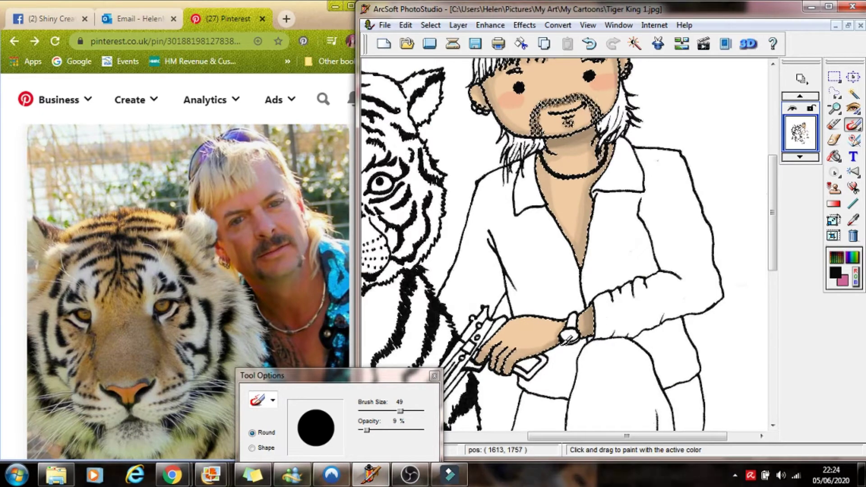
pyautogui.click(386, 26)
pyautogui.click(397, 118)
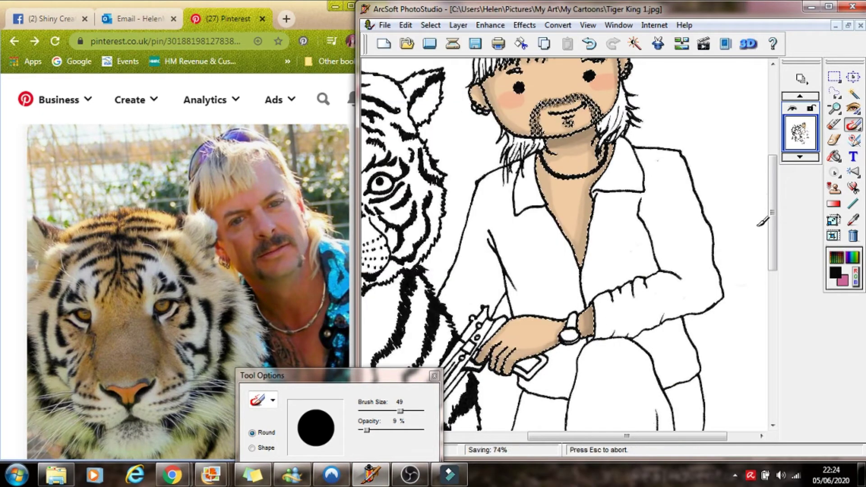
# - Set the secondary colour to white, paint soft highlights on the hand, chest and face, and save the image
pyautogui.click(837, 257)
pyautogui.rightClick(829, 299)
pyautogui.rightClick(533, 324)
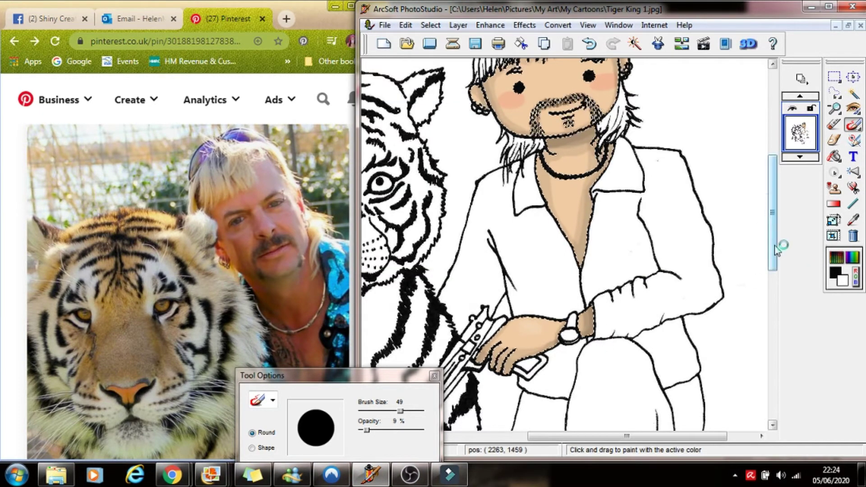
pyautogui.scroll(3, 537, 271)
pyautogui.click(385, 25)
pyautogui.click(405, 96)
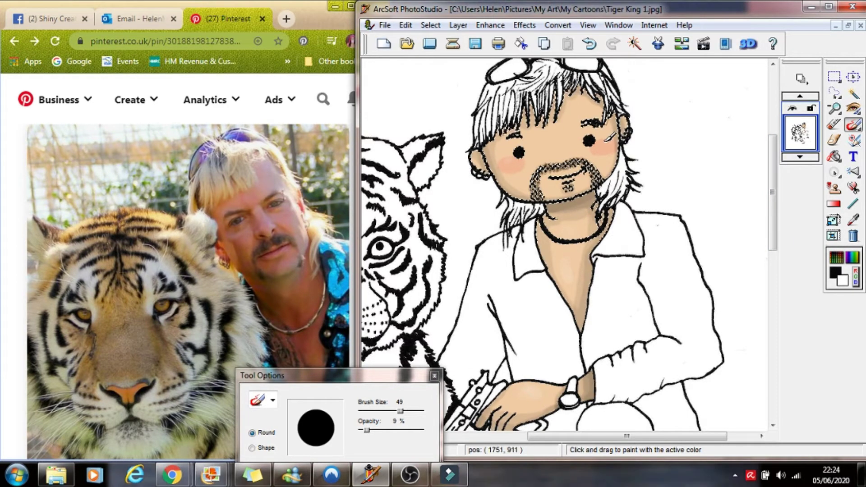
pyautogui.moveTo(400, 412); pyautogui.dragTo(419, 416)
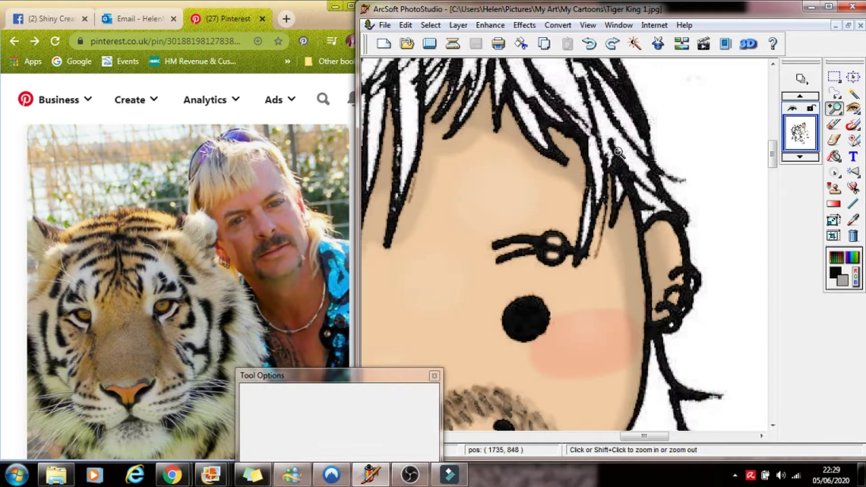
# - Paint the eyebrow ring and the earrings on both ears grey with a size 5 brush at 78% opacity
pyautogui.moveTo(541, 254)
pyautogui.mouseDown()
pyautogui.moveTo(565, 253)
pyautogui.moveTo(554, 233)
pyautogui.mouseUp()
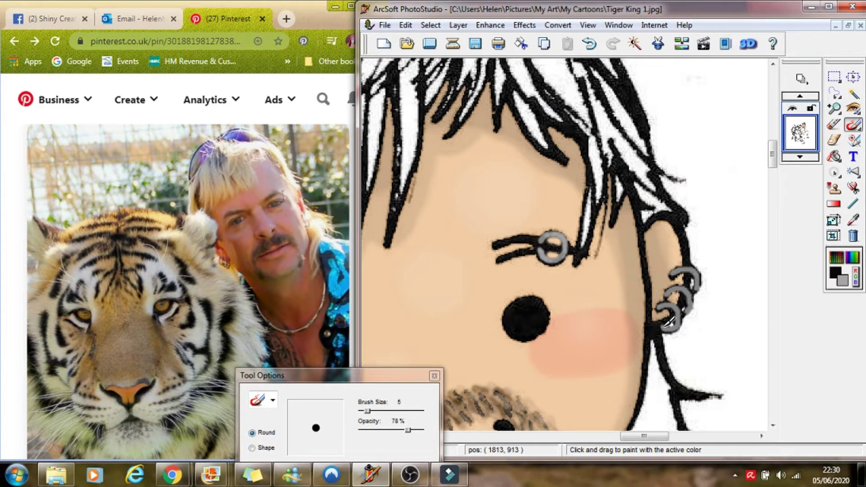
pyautogui.moveTo(641, 437); pyautogui.dragTo(591, 438)
pyautogui.moveTo(773, 155); pyautogui.dragTo(773, 167)
pyautogui.moveTo(481, 266); pyautogui.dragTo(472, 297)
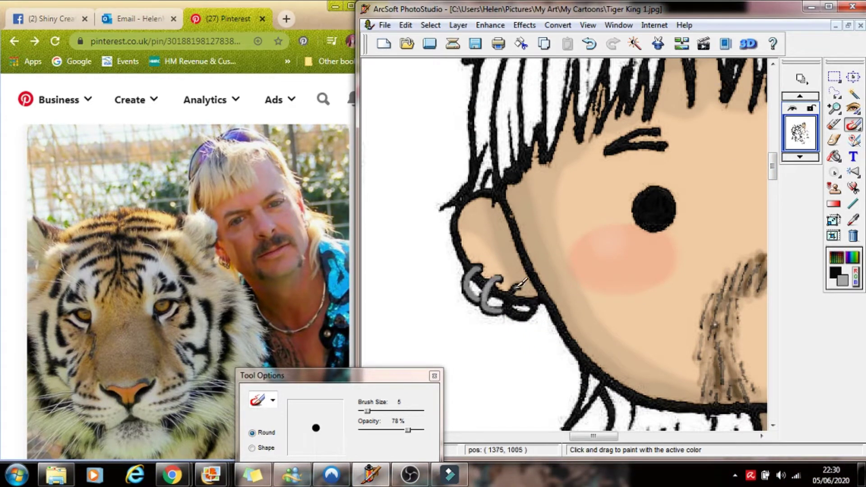
pyautogui.moveTo(524, 281)
pyautogui.mouseDown()
pyautogui.moveTo(509, 311)
pyautogui.moveTo(517, 300)
pyautogui.mouseUp()
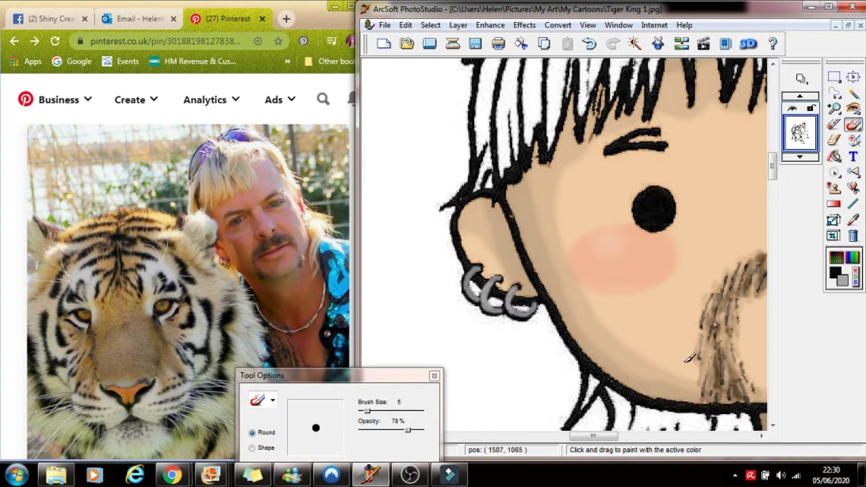
# - Paint grey segments along the whole black necklace at 78% opacity and shade them at 16% opacity
pyautogui.moveTo(773, 166); pyautogui.dragTo(773, 191)
pyautogui.moveTo(595, 437); pyautogui.dragTo(637, 438)
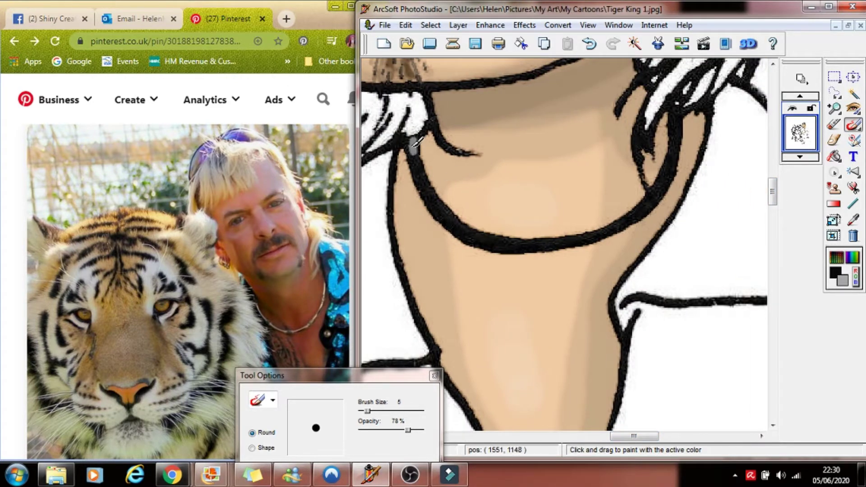
pyautogui.moveTo(417, 143); pyautogui.dragTo(424, 175)
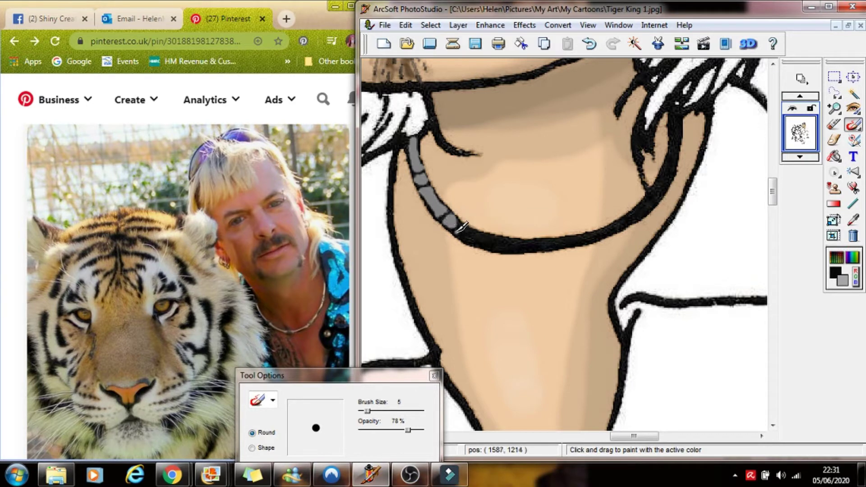
pyautogui.moveTo(461, 228)
pyautogui.mouseDown()
pyautogui.moveTo(489, 237)
pyautogui.moveTo(513, 249)
pyautogui.moveTo(543, 246)
pyautogui.moveTo(516, 241)
pyautogui.moveTo(549, 247)
pyautogui.moveTo(598, 232)
pyautogui.mouseUp()
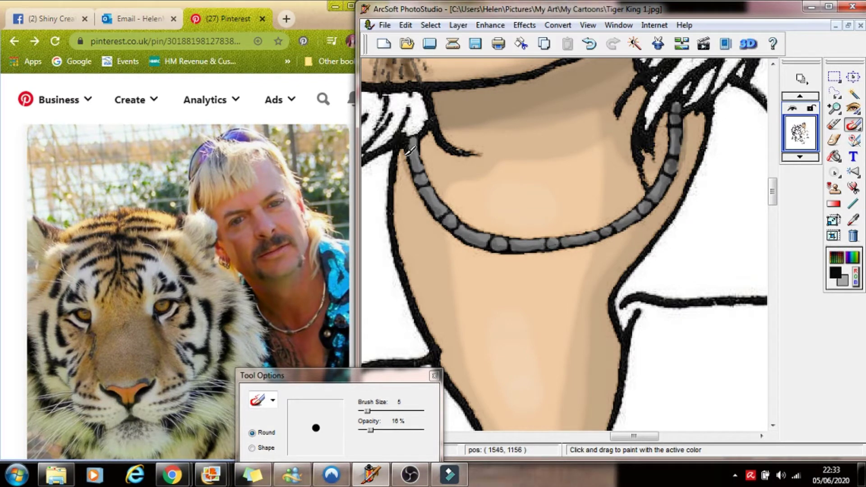
# - Add white highlights along the necklace segments at 41% opacity with a brush of up to size 13
pyautogui.moveTo(370, 430); pyautogui.dragTo(384, 430)
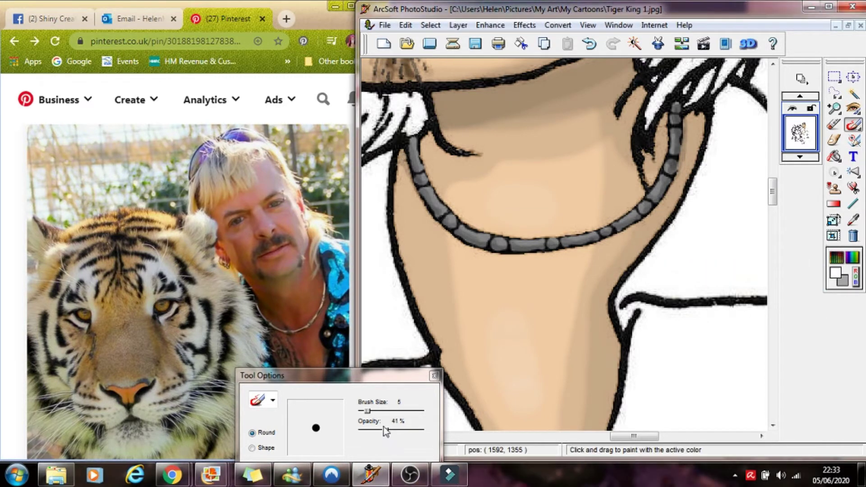
pyautogui.moveTo(648, 206); pyautogui.dragTo(614, 222)
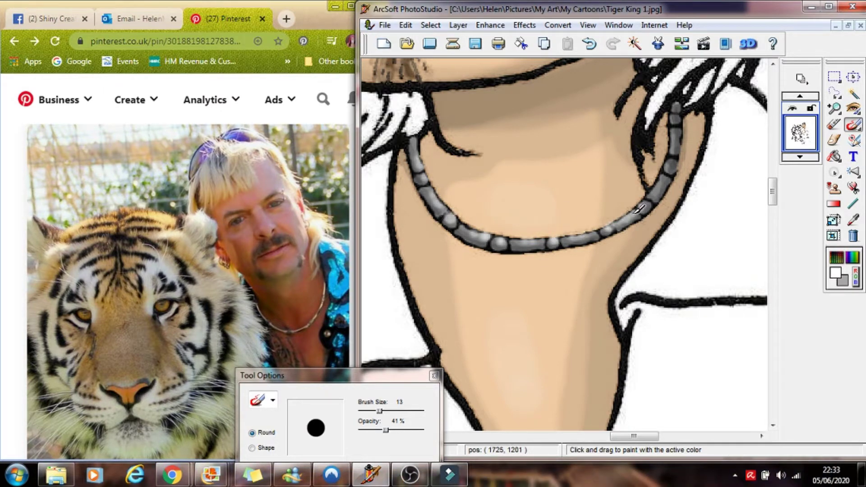
pyautogui.moveTo(659, 187); pyautogui.dragTo(673, 161)
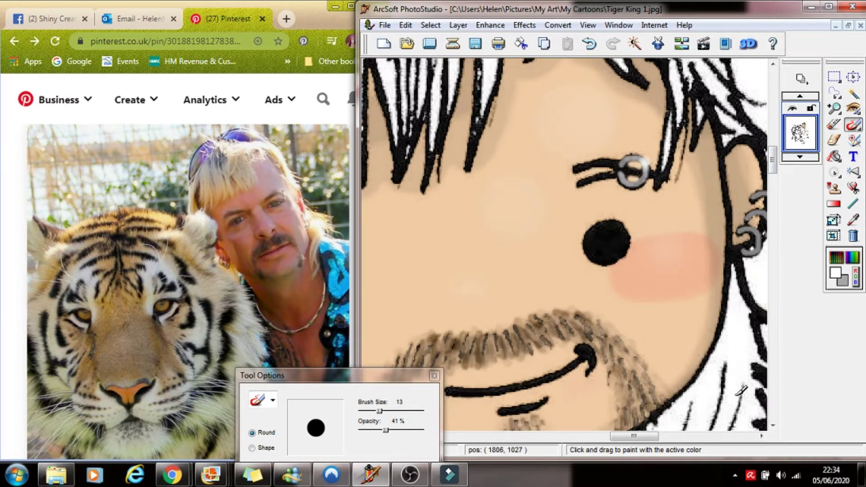
# - Add white highlights to the earrings with a size 13 brush at 41% opacity and save the image
pyautogui.click(762, 436)
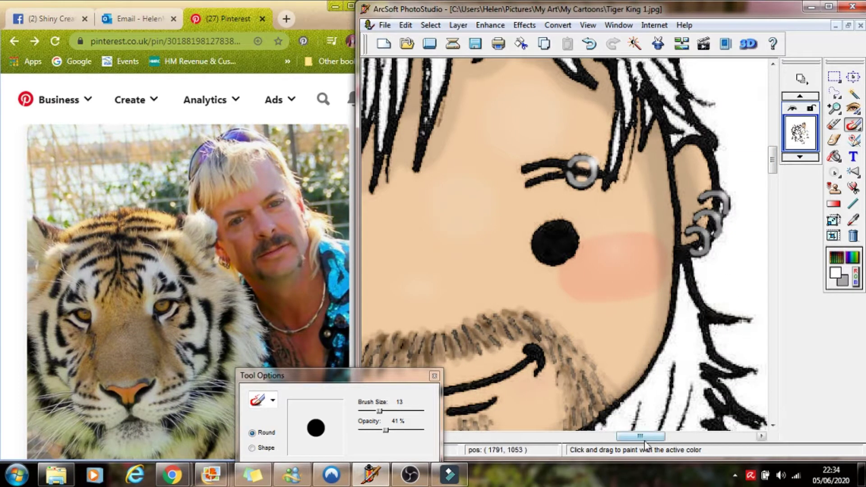
pyautogui.moveTo(645, 438); pyautogui.dragTo(584, 438)
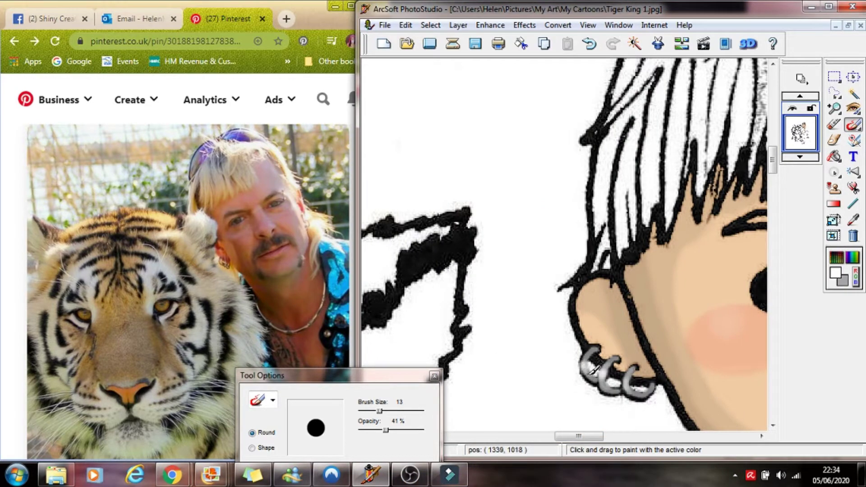
pyautogui.click(385, 25)
pyautogui.click(397, 94)
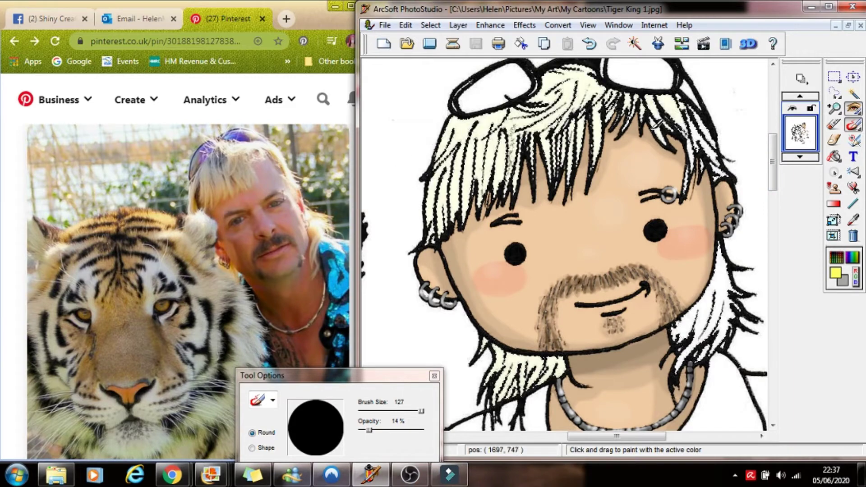
# - Finish the hair's pale yellow base with a size 127 brush at 14% opacity and add brown strands with a size 9 brush
pyautogui.moveTo(564, 400)
pyautogui.mouseDown()
pyautogui.moveTo(629, 189)
pyautogui.moveTo(711, 357)
pyautogui.mouseUp()
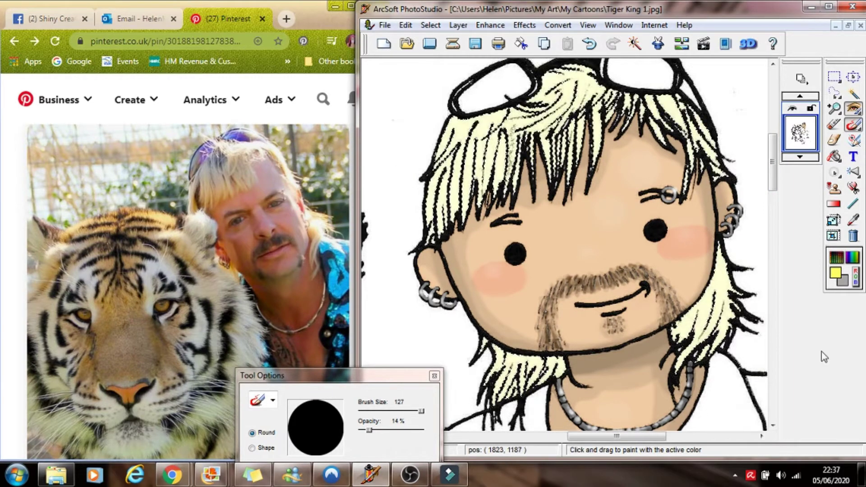
pyautogui.click(837, 258)
pyautogui.click(678, 276)
pyautogui.click(853, 124)
pyautogui.moveTo(422, 411); pyautogui.dragTo(374, 411)
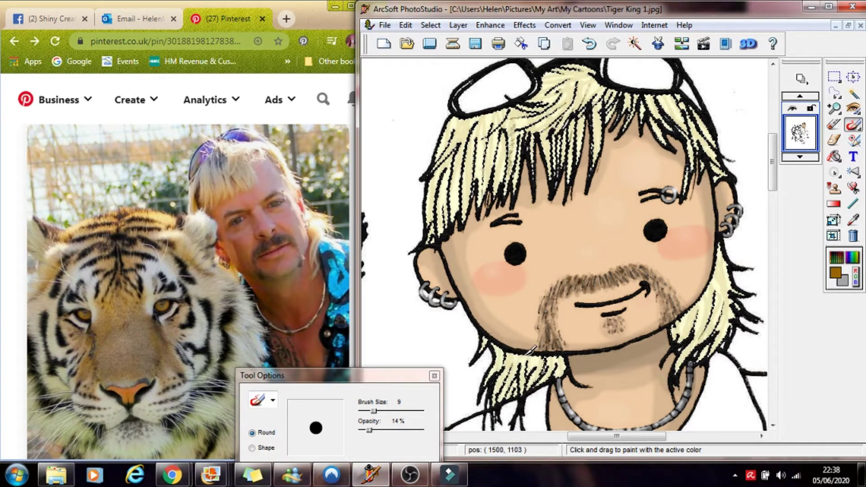
# - Undo the last dark brown hair stroke and shade the hair at 13% opacity, starting with a size 11 brush and enlarging it
pyautogui.click(589, 44)
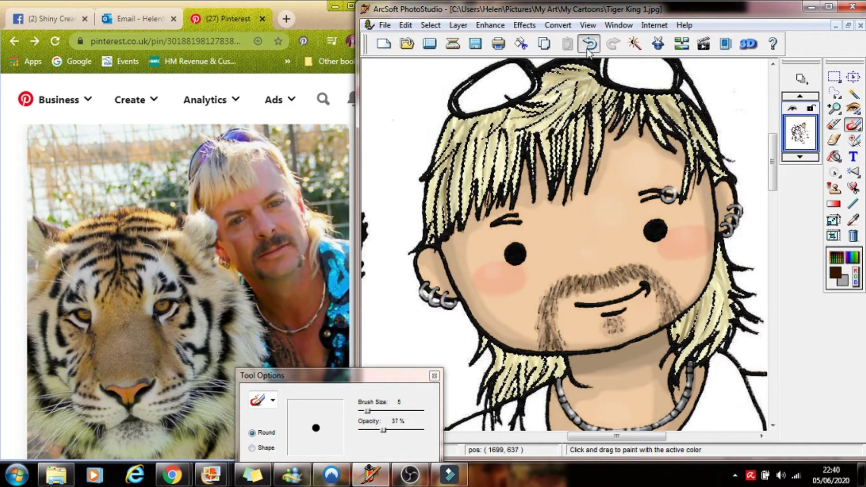
pyautogui.moveTo(383, 431)
pyautogui.mouseDown()
pyautogui.moveTo(369, 430)
pyautogui.moveTo(378, 412)
pyautogui.mouseUp()
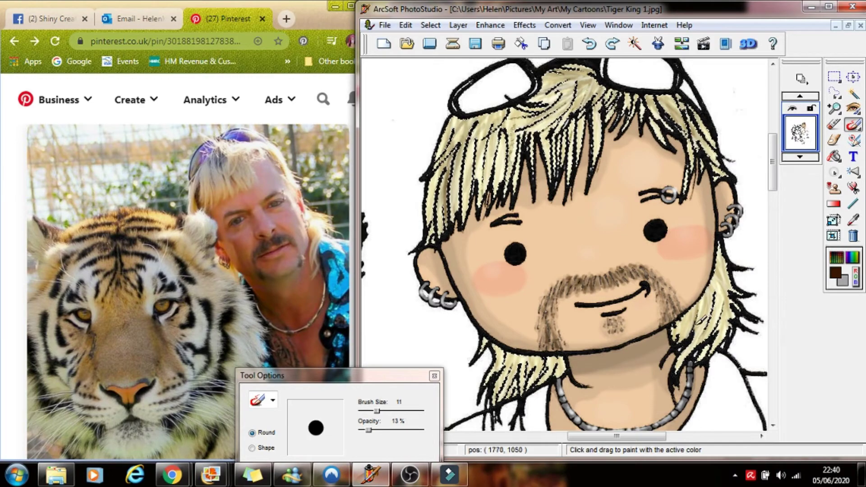
pyautogui.click(836, 258)
pyautogui.click(672, 277)
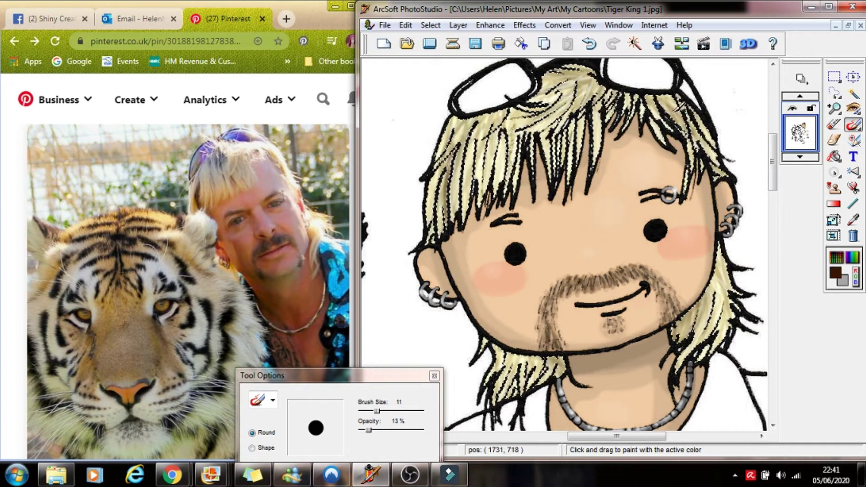
pyautogui.moveTo(592, 71)
pyautogui.mouseDown()
pyautogui.moveTo(549, 75)
pyautogui.moveTo(537, 91)
pyautogui.moveTo(463, 113)
pyautogui.moveTo(435, 170)
pyautogui.moveTo(444, 232)
pyautogui.mouseUp()
pyautogui.click(836, 257)
pyautogui.moveTo(377, 411); pyautogui.dragTo(389, 411)
# - Save the image and check the whole cartoon in Photo Gallery
pyautogui.click(476, 44)
pyautogui.click(211, 475)
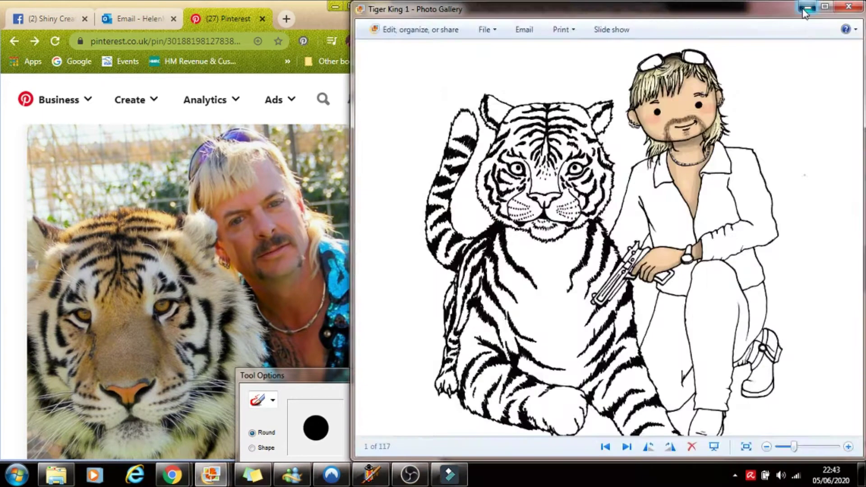
pyautogui.click(811, 7)
# - Select both sunglasses lenses with the Magic Wand in Add mode
pyautogui.moveTo(774, 188); pyautogui.dragTo(775, 181)
pyautogui.click(835, 77)
pyautogui.click(853, 94)
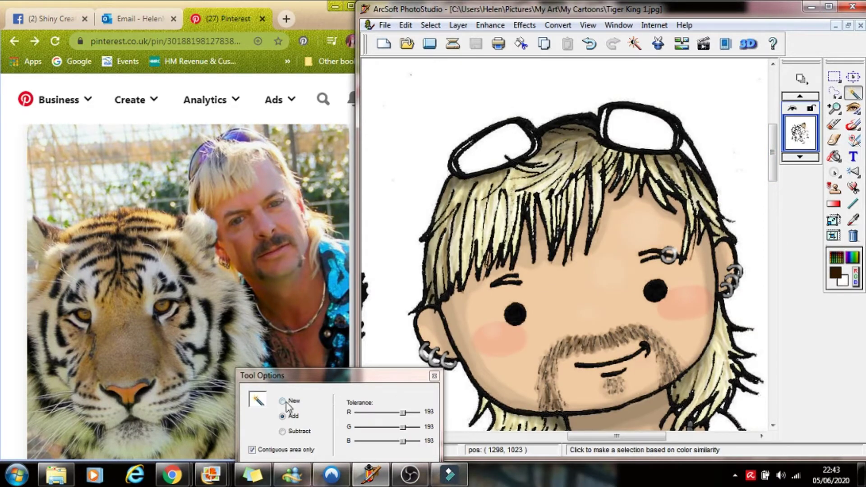
pyautogui.click(285, 415)
pyautogui.click(653, 129)
# - Paint the selected sunglasses lenses black with a size 127 brush at 75% opacity
pyautogui.click(835, 261)
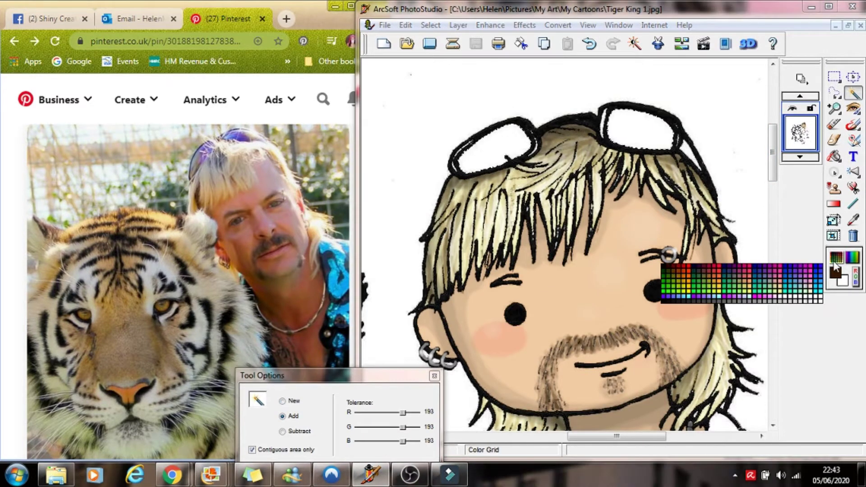
pyautogui.click(665, 301)
pyautogui.click(854, 125)
pyautogui.moveTo(367, 430); pyautogui.dragTo(407, 430)
pyautogui.moveTo(389, 411); pyautogui.dragTo(431, 413)
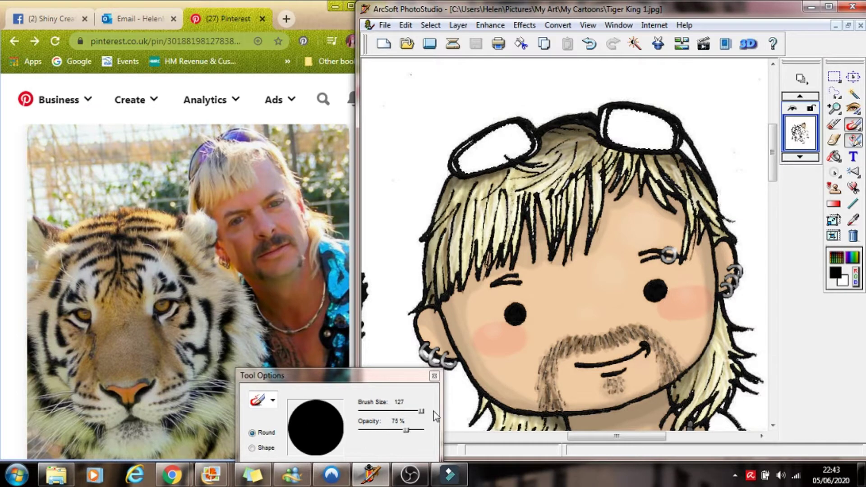
pyautogui.moveTo(479, 158)
pyautogui.mouseDown()
pyautogui.moveTo(696, 135)
pyautogui.moveTo(479, 158)
pyautogui.mouseUp()
# - Tint both lenses dark purple at 13% opacity and add soft blue patches over the purple
pyautogui.click(836, 258)
pyautogui.click(671, 310)
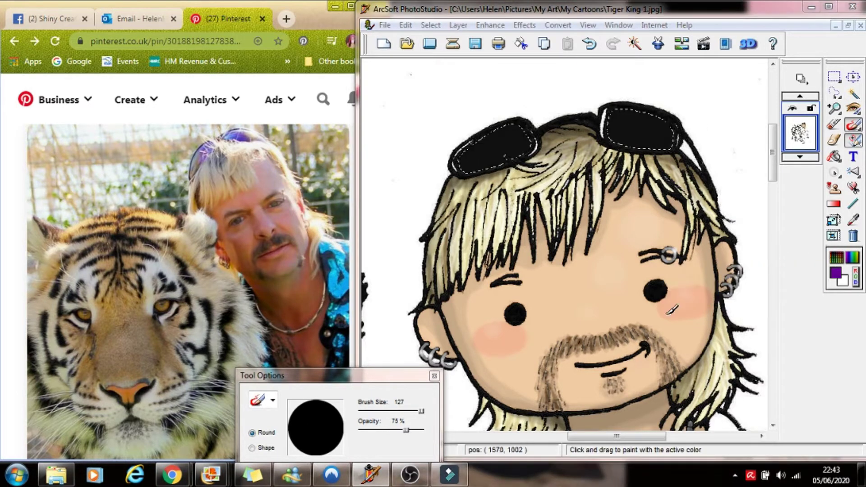
pyautogui.moveTo(407, 431); pyautogui.dragTo(369, 431)
pyautogui.moveTo(501, 151)
pyautogui.mouseDown()
pyautogui.moveTo(509, 136)
pyautogui.moveTo(622, 111)
pyautogui.mouseUp()
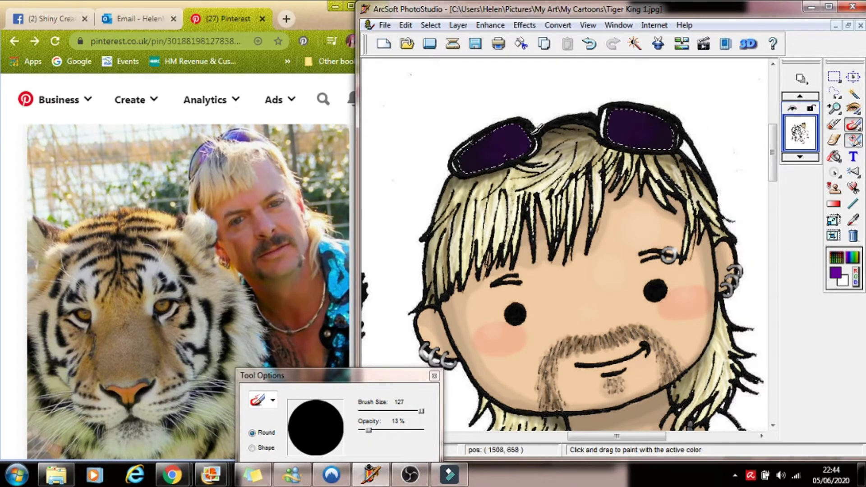
pyautogui.click(836, 258)
pyautogui.click(759, 271)
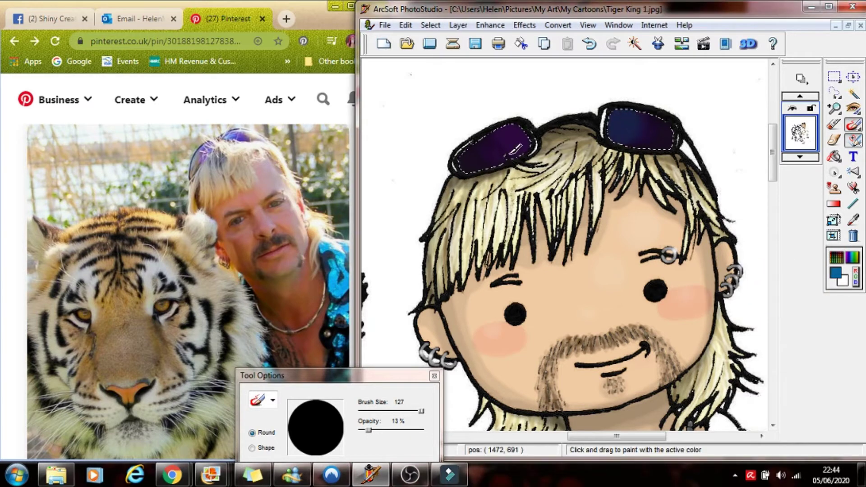
# - Add a faint light green sheen to both lenses with a size 33 brush at 6% opacity
pyautogui.click(836, 260)
pyautogui.click(771, 290)
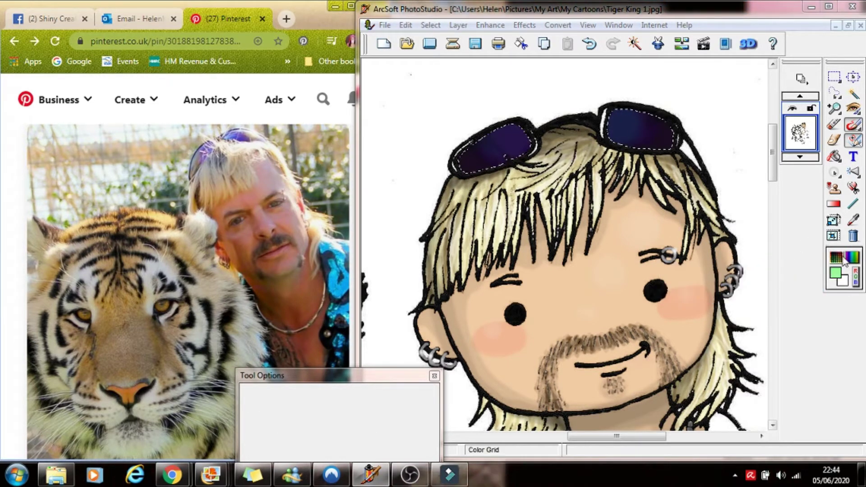
pyautogui.click(853, 109)
pyautogui.click(854, 124)
pyautogui.moveTo(369, 430); pyautogui.dragTo(365, 431)
pyautogui.click(399, 411)
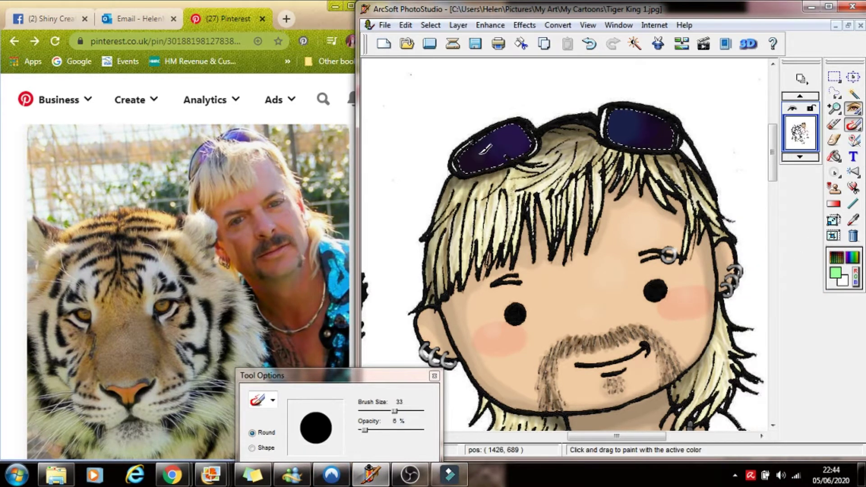
pyautogui.moveTo(487, 141); pyautogui.dragTo(502, 138)
pyautogui.moveTo(660, 131)
pyautogui.mouseDown()
pyautogui.moveTo(642, 126)
pyautogui.moveTo(675, 122)
pyautogui.moveTo(657, 136)
pyautogui.mouseUp()
pyautogui.click(837, 258)
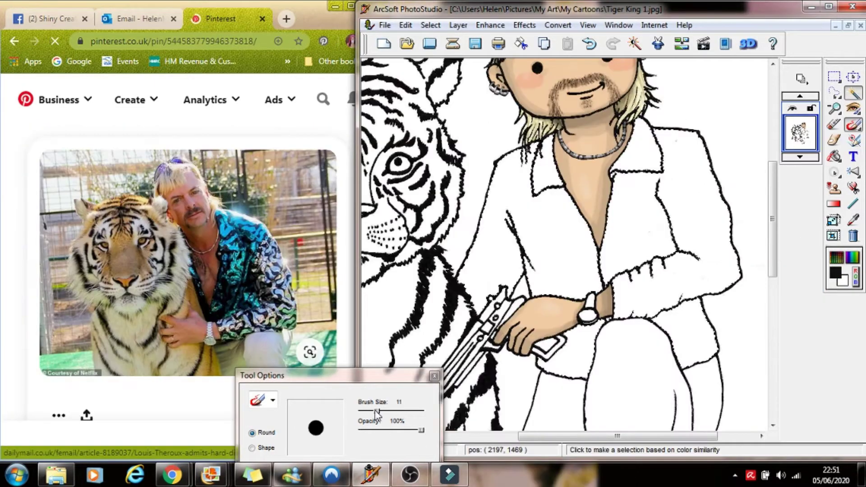
# - Paint both shirt sleeves light grey with a size 127 brush at 100% opacity
pyautogui.moveTo(839, 257)
pyautogui.click(775, 301)
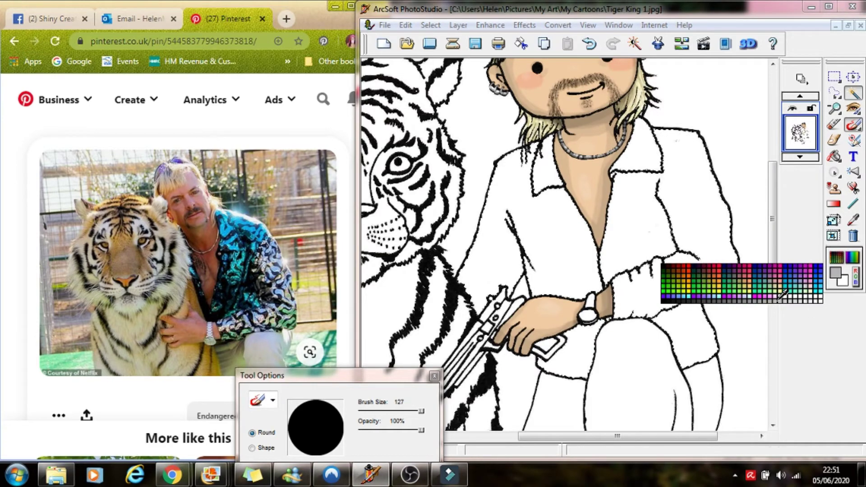
pyautogui.moveTo(626, 303)
pyautogui.mouseDown()
pyautogui.moveTo(623, 312)
pyautogui.moveTo(650, 280)
pyautogui.moveTo(695, 257)
pyautogui.moveTo(736, 271)
pyautogui.moveTo(718, 248)
pyautogui.moveTo(709, 157)
pyautogui.moveTo(677, 149)
pyautogui.mouseUp()
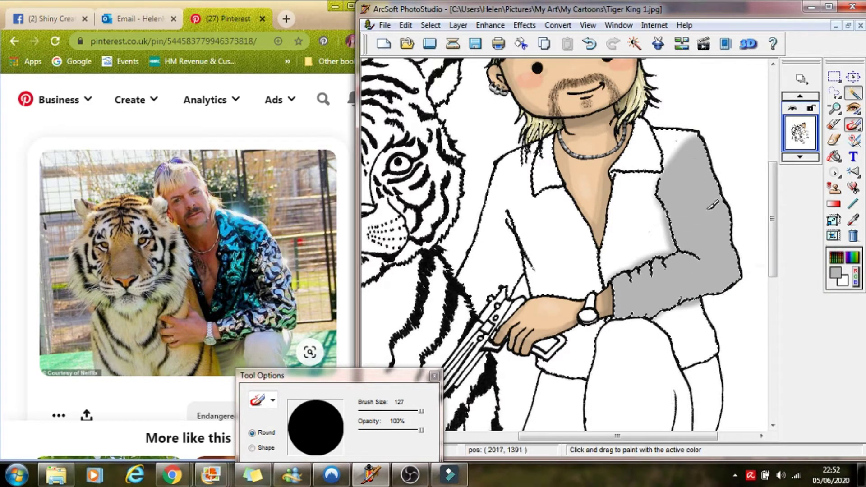
pyautogui.moveTo(474, 280)
pyautogui.mouseDown()
pyautogui.moveTo(510, 281)
pyautogui.moveTo(490, 199)
pyautogui.moveTo(482, 271)
pyautogui.moveTo(487, 184)
pyautogui.moveTo(507, 232)
pyautogui.mouseUp()
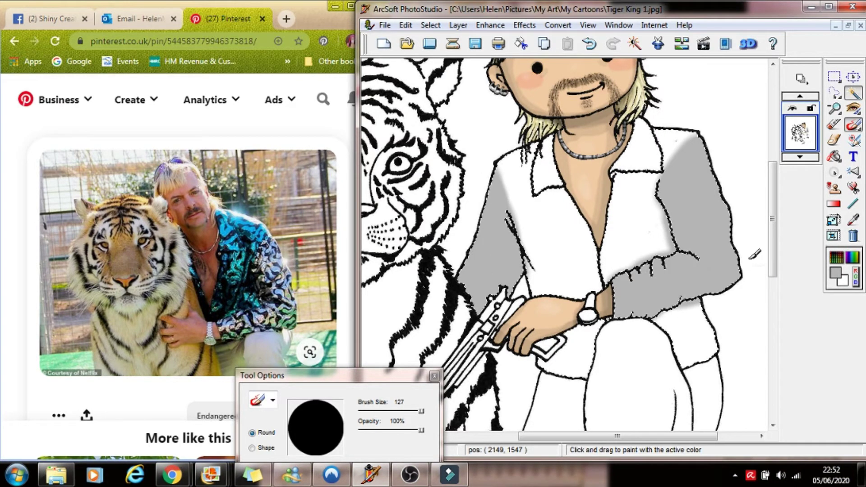
# - Paint the shirt's front panels, collar and hem teal blue
pyautogui.click(836, 257)
pyautogui.click(788, 284)
pyautogui.moveTo(621, 225)
pyautogui.mouseDown()
pyautogui.moveTo(604, 259)
pyautogui.moveTo(662, 241)
pyautogui.moveTo(643, 187)
pyautogui.moveTo(676, 141)
pyautogui.moveTo(644, 125)
pyautogui.moveTo(613, 213)
pyautogui.moveTo(553, 149)
pyautogui.moveTo(514, 149)
pyautogui.moveTo(542, 280)
pyautogui.moveTo(598, 286)
pyautogui.moveTo(576, 263)
pyautogui.moveTo(544, 170)
pyautogui.moveTo(595, 287)
pyautogui.moveTo(589, 364)
pyautogui.moveTo(548, 360)
pyautogui.moveTo(688, 359)
pyautogui.moveTo(711, 335)
pyautogui.moveTo(700, 310)
pyautogui.moveTo(680, 320)
pyautogui.moveTo(698, 348)
pyautogui.moveTo(728, 327)
pyautogui.mouseUp()
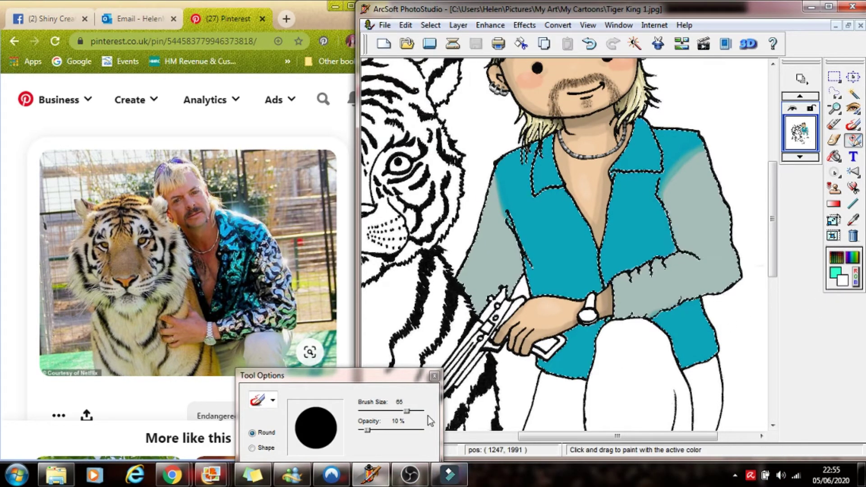
# - Draw fine pale zigzag lines over the shirt front, sleeve and collar with a size 7 brush at 20% opacity, and save the image
pyautogui.moveTo(407, 411); pyautogui.dragTo(371, 412)
pyautogui.moveTo(368, 430); pyautogui.dragTo(374, 430)
pyautogui.moveTo(547, 199)
pyautogui.mouseDown()
pyautogui.moveTo(556, 216)
pyautogui.moveTo(580, 210)
pyautogui.moveTo(620, 227)
pyautogui.moveTo(679, 199)
pyautogui.mouseUp()
pyautogui.moveTo(682, 237); pyautogui.dragTo(728, 246)
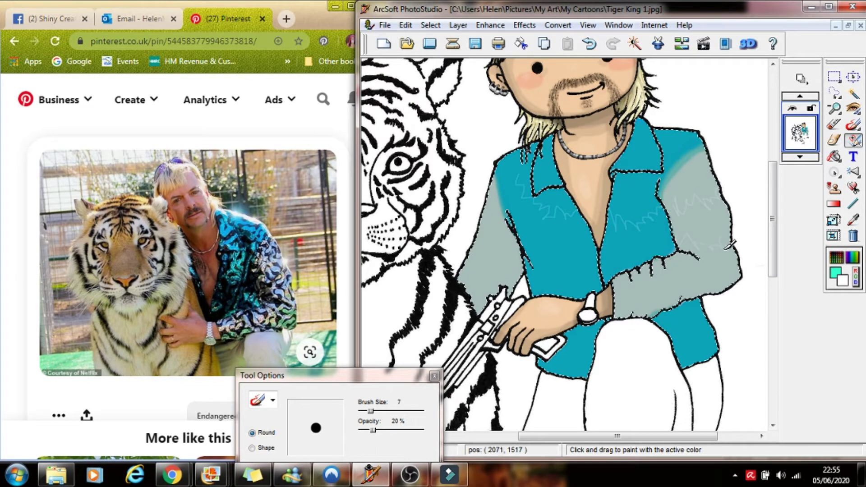
pyautogui.moveTo(682, 173); pyautogui.dragTo(701, 153)
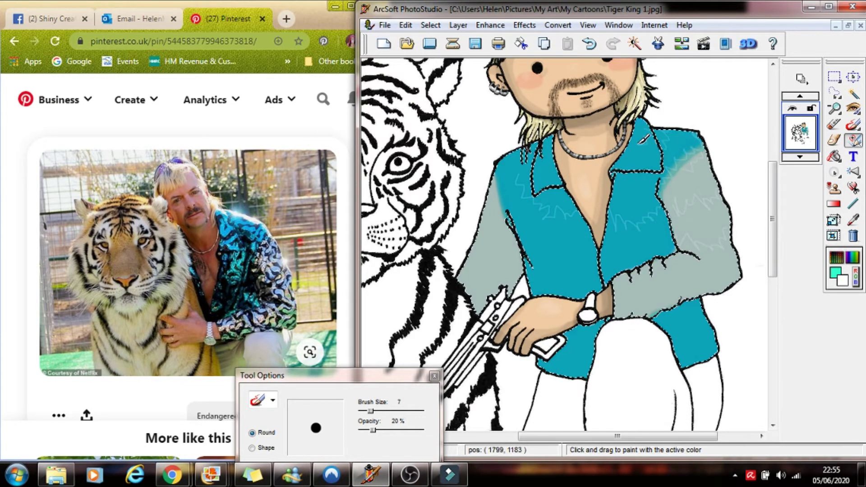
pyautogui.moveTo(639, 144); pyautogui.dragTo(622, 161)
pyautogui.moveTo(536, 162); pyautogui.dragTo(562, 177)
pyautogui.click(385, 25)
pyautogui.click(412, 93)
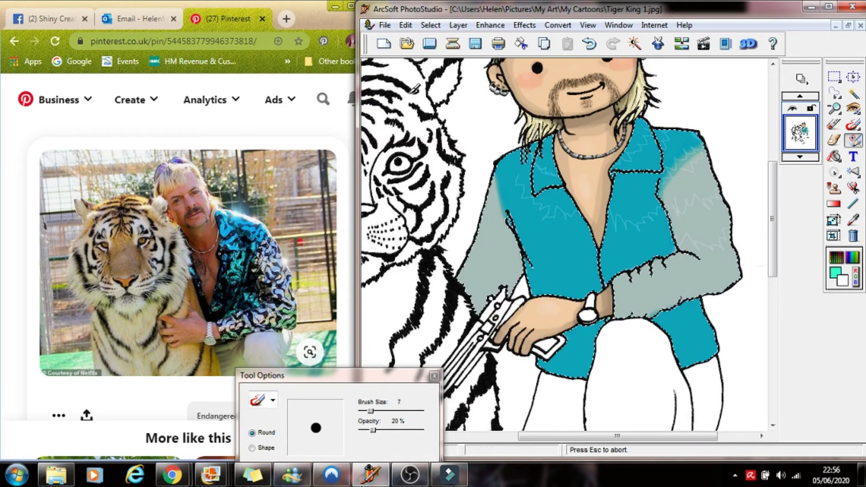
pyautogui.click(385, 25)
pyautogui.click(405, 95)
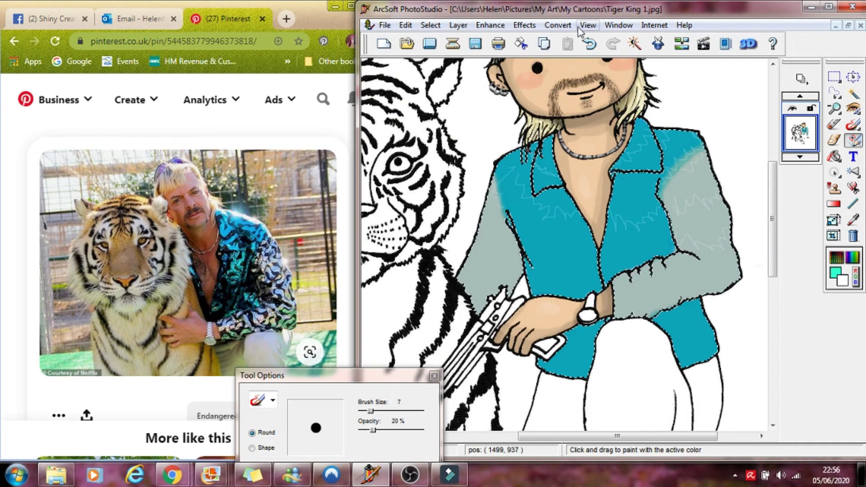
# - Undo the last stroke and paint dark wavy tiger stripes across the shirt with a size 25 brush at 91% opacity
pyautogui.hotkey('ctrl', 'z')
pyautogui.moveTo(575, 247); pyautogui.dragTo(615, 258)
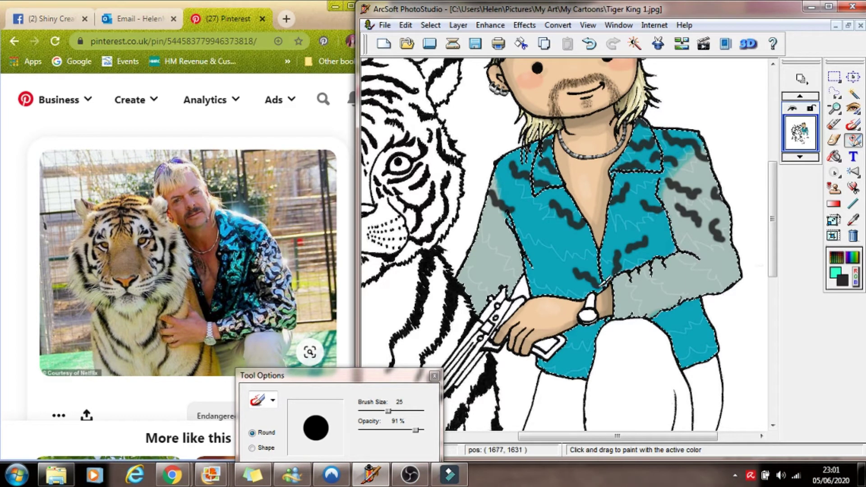
pyautogui.moveTo(643, 266)
pyautogui.mouseDown()
pyautogui.moveTo(665, 285)
pyautogui.moveTo(680, 272)
pyautogui.moveTo(713, 286)
pyautogui.mouseUp()
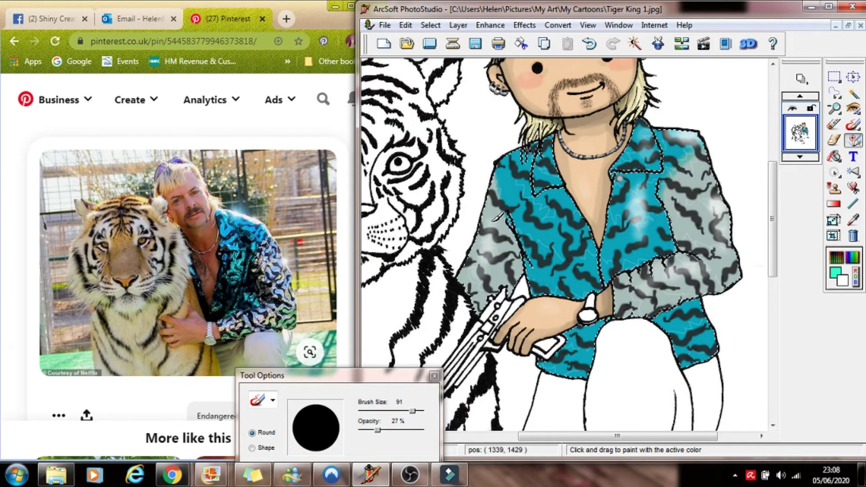
# - Paint soft white highlights on the shirt's front, collar, sleeves and hem with a size 91 brush at 27% opacity, and save the image
pyautogui.moveTo(504, 160)
pyautogui.mouseDown()
pyautogui.moveTo(535, 220)
pyautogui.moveTo(528, 200)
pyautogui.mouseUp()
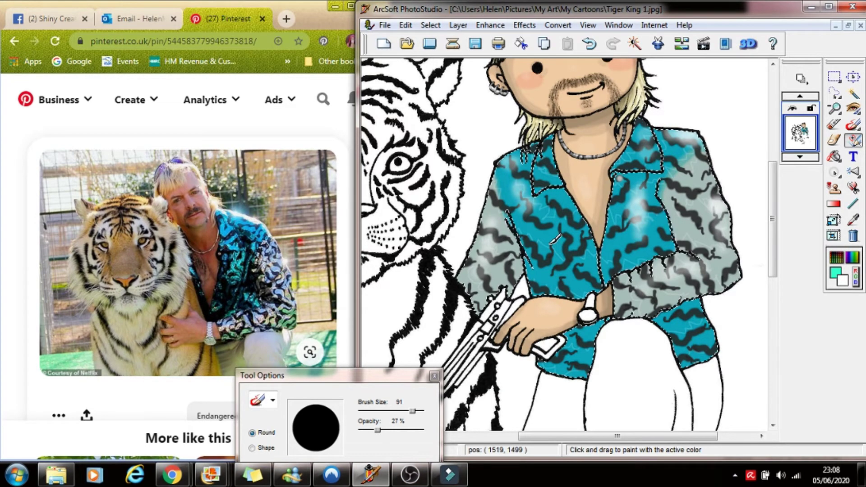
pyautogui.moveTo(704, 327); pyautogui.dragTo(710, 334)
pyautogui.moveTo(589, 339); pyautogui.dragTo(584, 347)
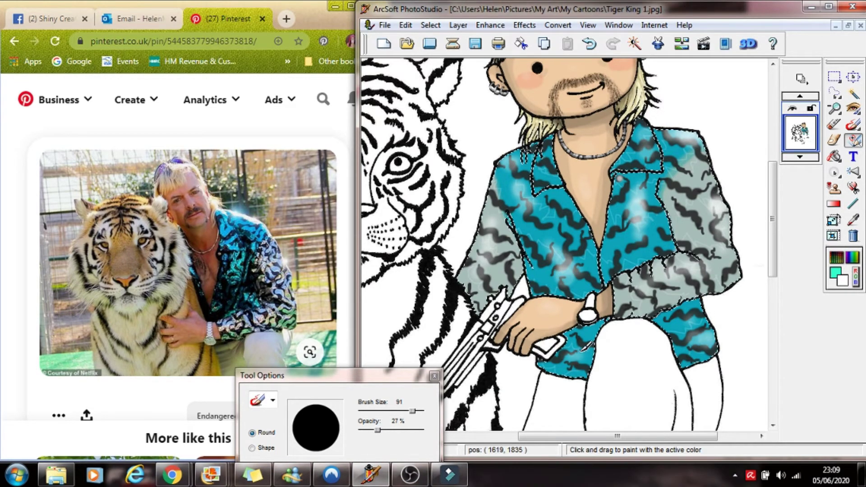
pyautogui.moveTo(623, 237); pyautogui.dragTo(624, 248)
pyautogui.moveTo(645, 130); pyautogui.dragTo(641, 143)
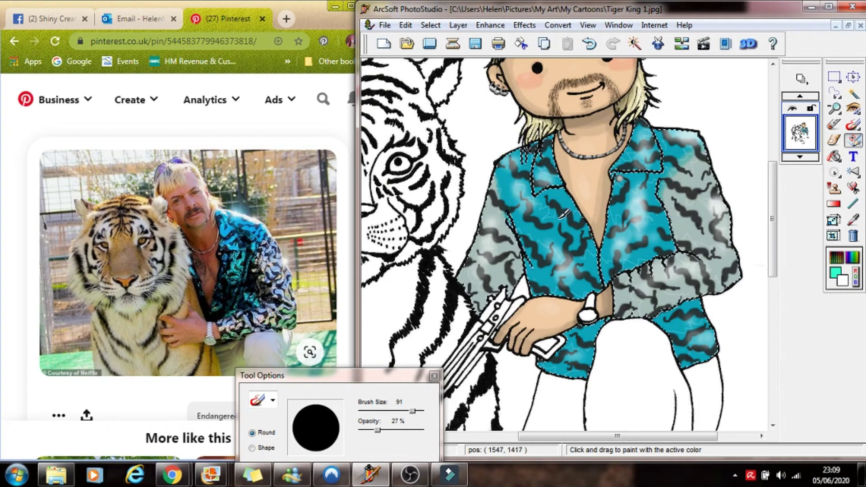
pyautogui.moveTo(557, 193); pyautogui.dragTo(564, 201)
pyautogui.click(385, 25)
pyautogui.click(392, 93)
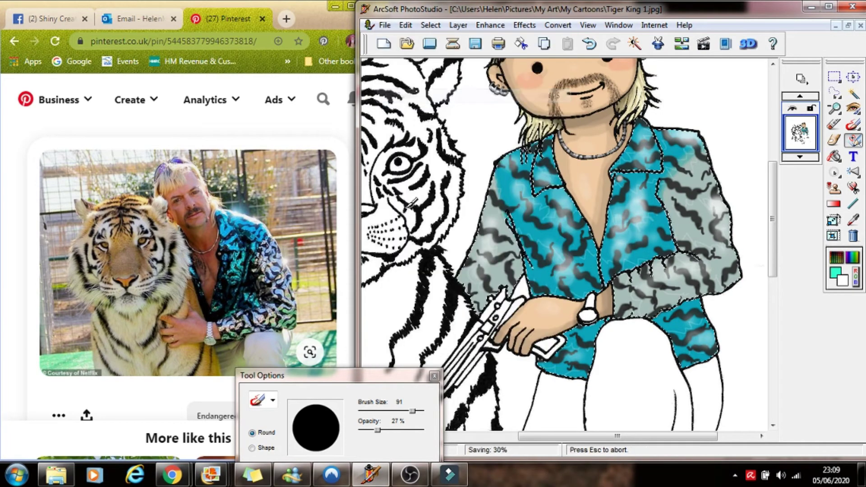
# - Add smaller, brighter highlights to the shirt front, shoulder and sleeve with a size 33 brush at 55% opacity
pyautogui.moveTo(378, 431)
pyautogui.mouseDown()
pyautogui.moveTo(394, 430)
pyautogui.moveTo(395, 412)
pyautogui.mouseUp()
pyautogui.moveTo(624, 240); pyautogui.dragTo(626, 230)
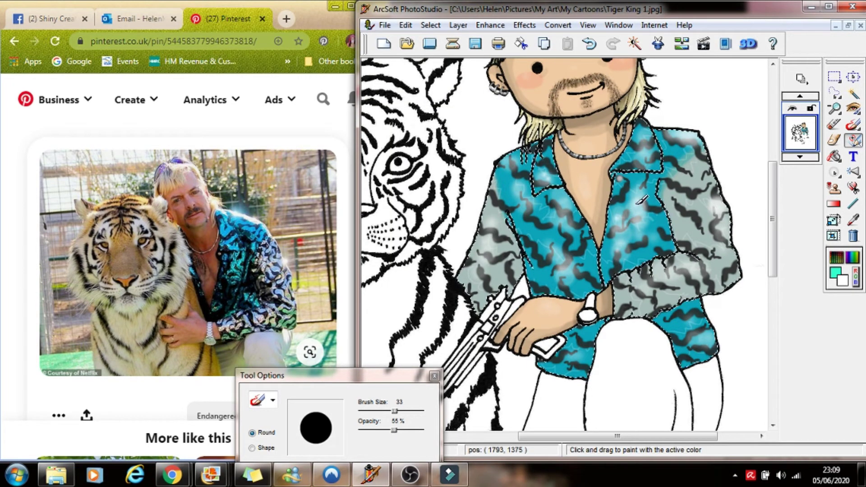
pyautogui.moveTo(686, 138); pyautogui.dragTo(694, 141)
pyautogui.moveTo(716, 199); pyautogui.dragTo(719, 207)
pyautogui.moveTo(694, 268); pyautogui.dragTo(702, 274)
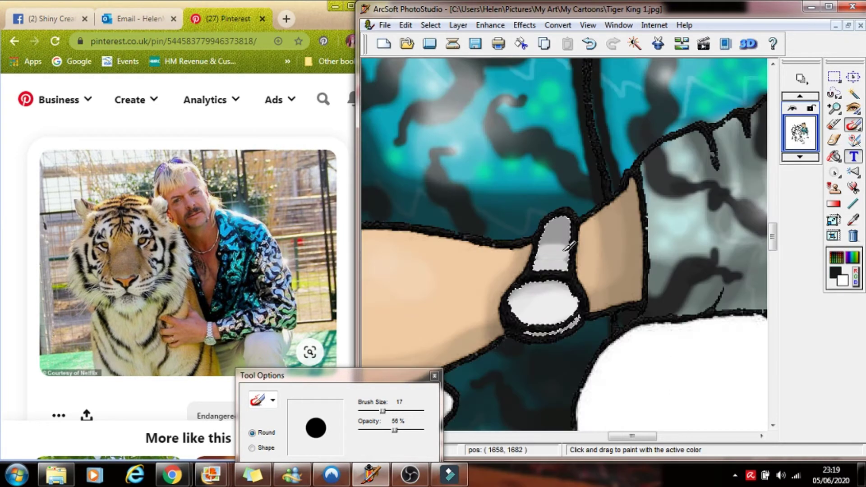
# - Undo the last highlight stroke on the watch strap
pyautogui.click(589, 44)
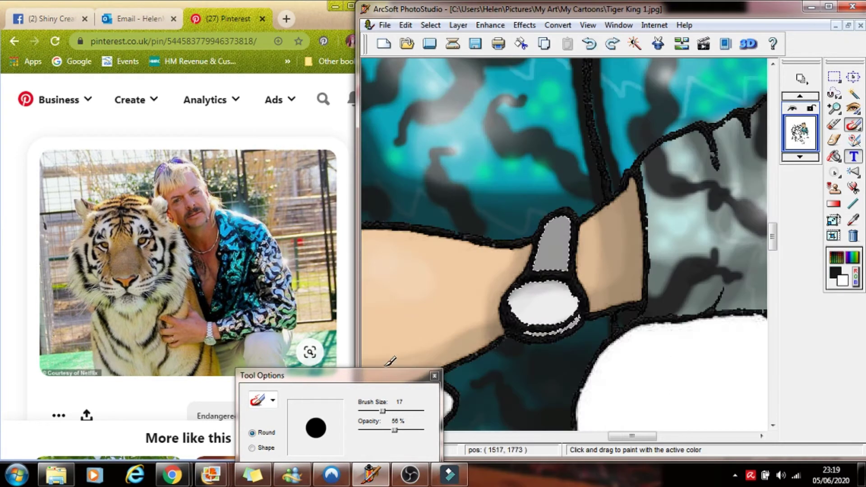
# - Paint light horizontal bands across the grey watch strap with a size 7 brush at 56% opacity
pyautogui.moveTo(383, 412); pyautogui.dragTo(370, 412)
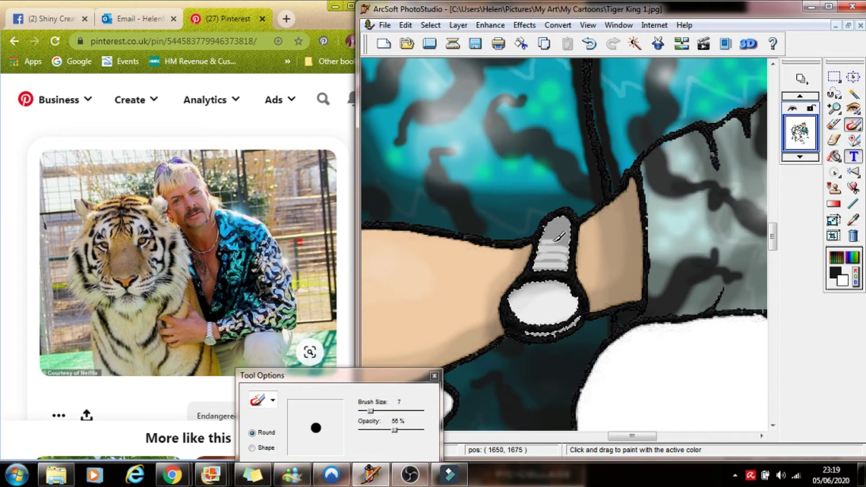
pyautogui.moveTo(548, 227)
pyautogui.mouseDown()
pyautogui.moveTo(569, 228)
pyautogui.moveTo(567, 221)
pyautogui.mouseUp()
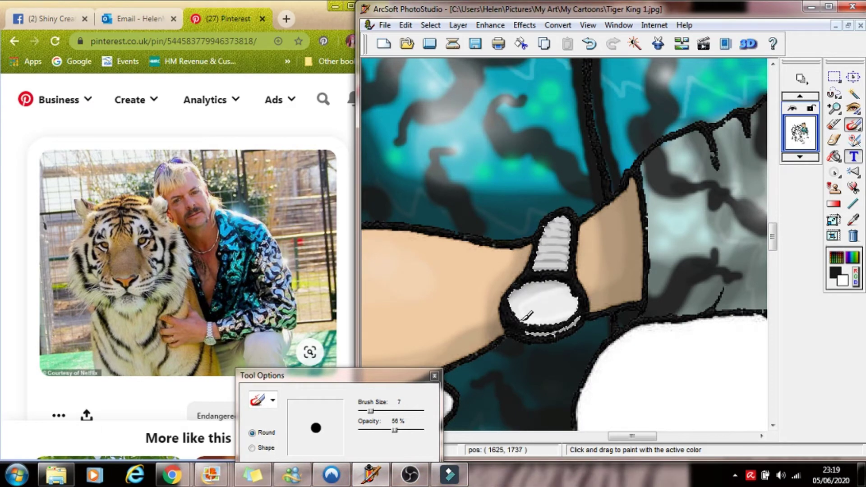
# - Undo the last stroke on the watch face and shade the edges of the face and rim with a size 17 brush at 27% opacity
pyautogui.moveTo(395, 430); pyautogui.dragTo(378, 431)
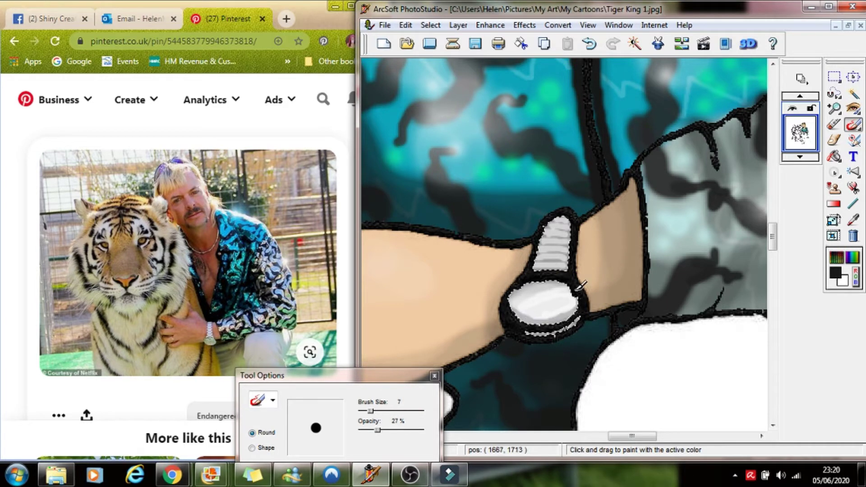
pyautogui.click(589, 43)
pyautogui.moveTo(371, 411); pyautogui.dragTo(383, 411)
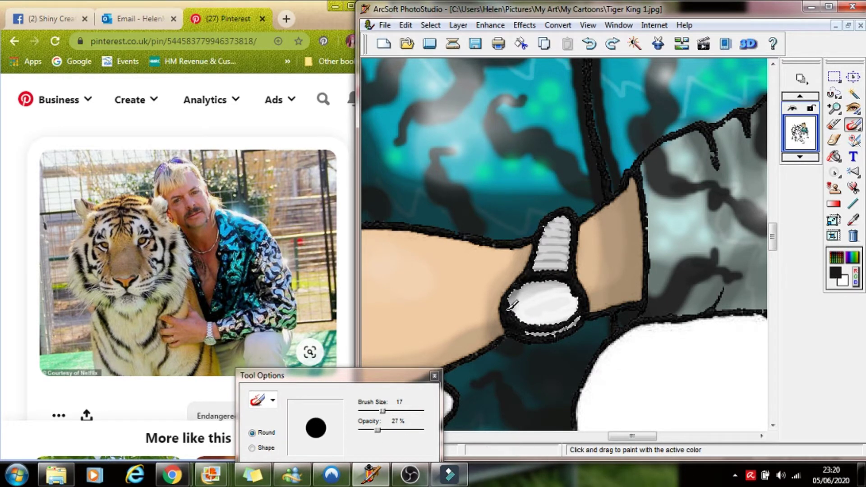
pyautogui.moveTo(507, 311)
pyautogui.mouseDown()
pyautogui.moveTo(563, 318)
pyautogui.moveTo(582, 306)
pyautogui.mouseUp()
pyautogui.moveTo(528, 335); pyautogui.dragTo(594, 327)
pyautogui.moveTo(572, 267); pyautogui.dragTo(565, 266)
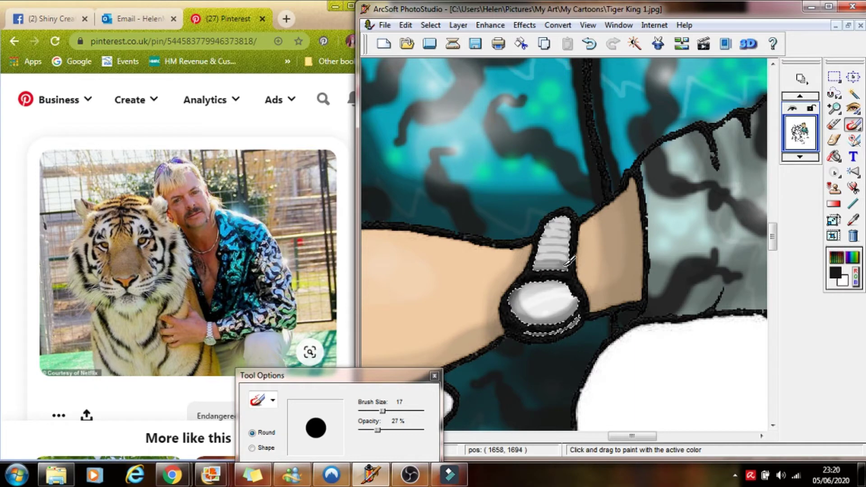
# - Darken the gaps and ends of the watch strap with a size 9 brush at 27% opacity
pyautogui.moveTo(383, 411); pyautogui.dragTo(374, 412)
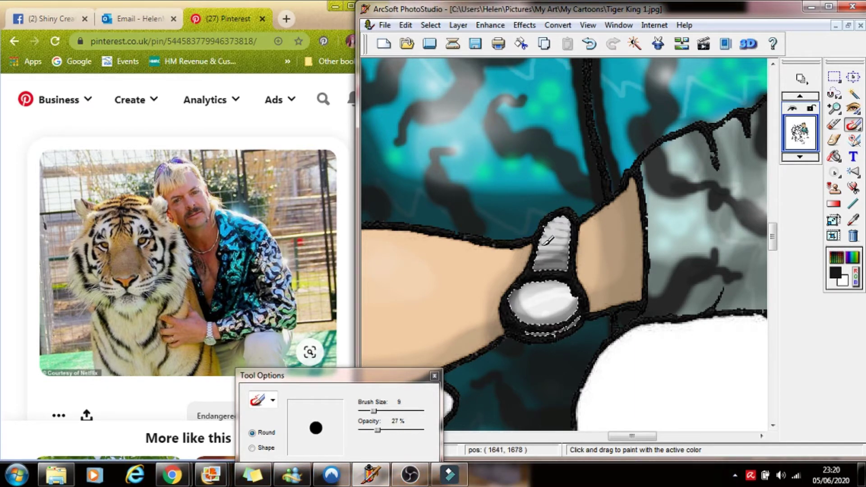
pyautogui.moveTo(545, 245)
pyautogui.mouseDown()
pyautogui.moveTo(554, 226)
pyautogui.moveTo(560, 233)
pyautogui.mouseUp()
pyautogui.moveTo(563, 288)
pyautogui.mouseDown()
pyautogui.moveTo(582, 301)
pyautogui.moveTo(549, 282)
pyautogui.mouseUp()
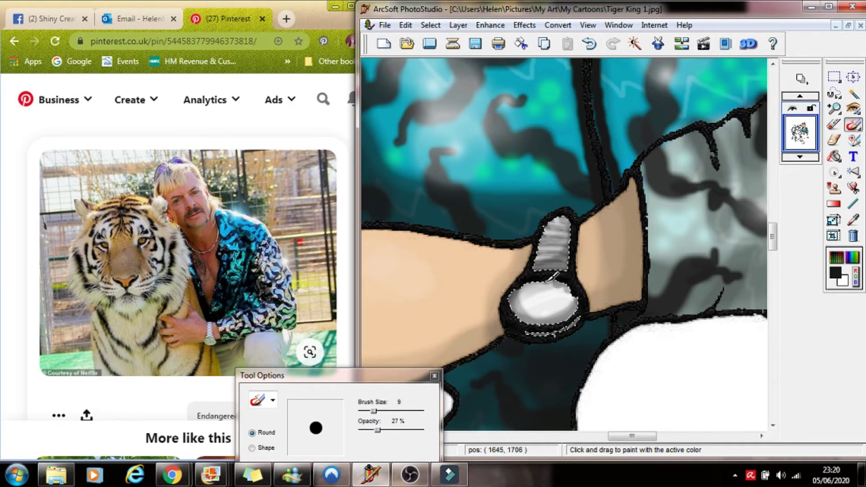
# - Draw black dial markings on the watch face with a size 3 brush at 91% opacity
pyautogui.moveTo(377, 430); pyautogui.dragTo(415, 431)
pyautogui.moveTo(374, 411); pyautogui.dragTo(365, 411)
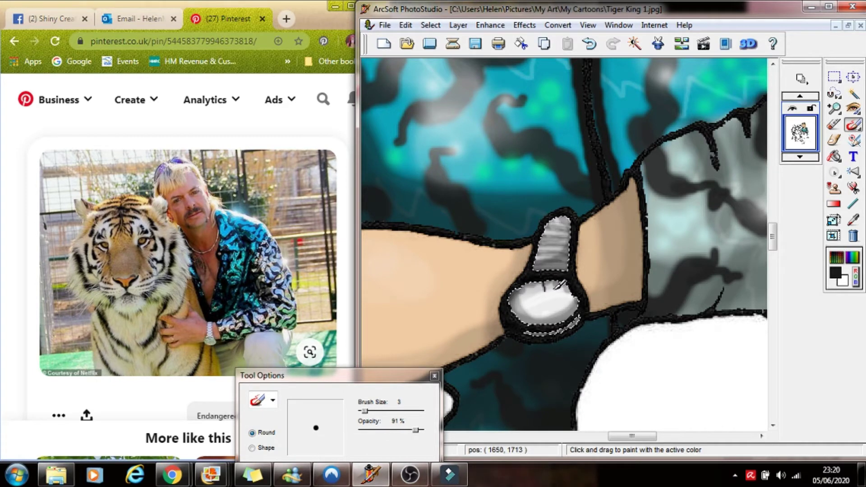
pyautogui.moveTo(582, 283)
pyautogui.mouseDown()
pyautogui.moveTo(587, 303)
pyautogui.moveTo(547, 319)
pyautogui.moveTo(525, 314)
pyautogui.moveTo(516, 285)
pyautogui.moveTo(549, 287)
pyautogui.moveTo(544, 308)
pyautogui.moveTo(550, 303)
pyautogui.moveTo(550, 324)
pyautogui.mouseUp()
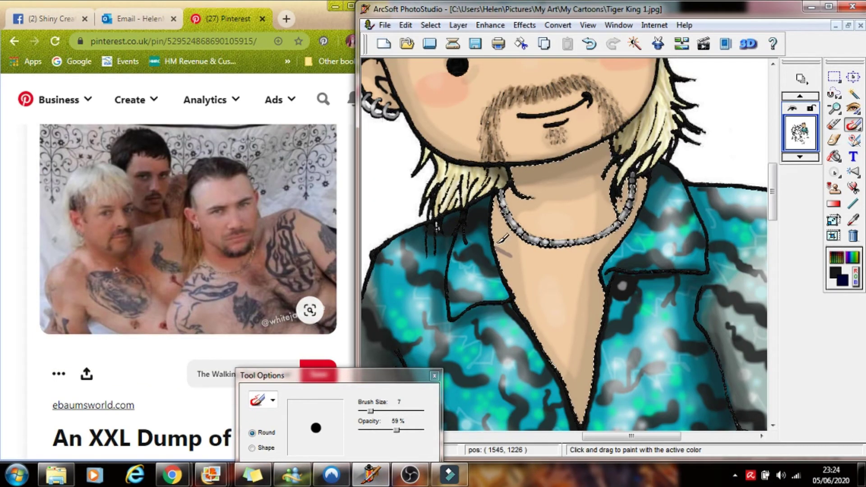
# - Draw the jagged dark blue tattoo lines on the man's chest with a size 7 brush at 59% opacity
pyautogui.moveTo(500, 243)
pyautogui.mouseDown()
pyautogui.moveTo(525, 269)
pyautogui.moveTo(545, 271)
pyautogui.mouseUp()
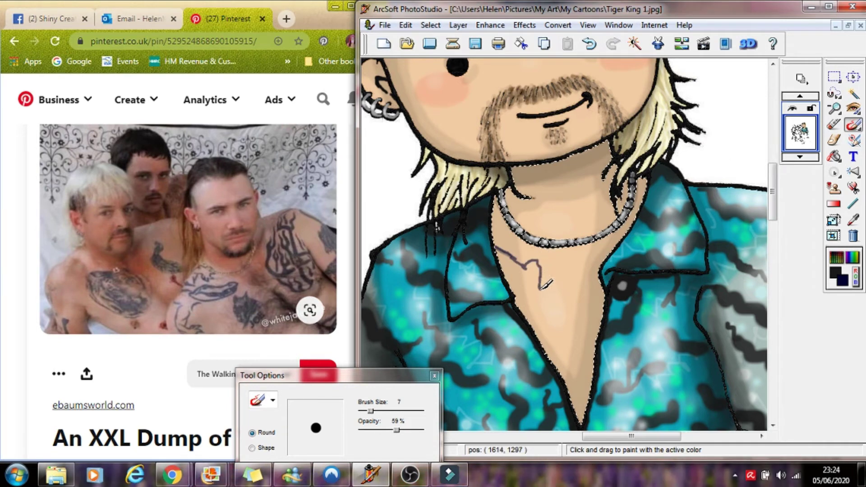
pyautogui.moveTo(559, 340); pyautogui.dragTo(558, 366)
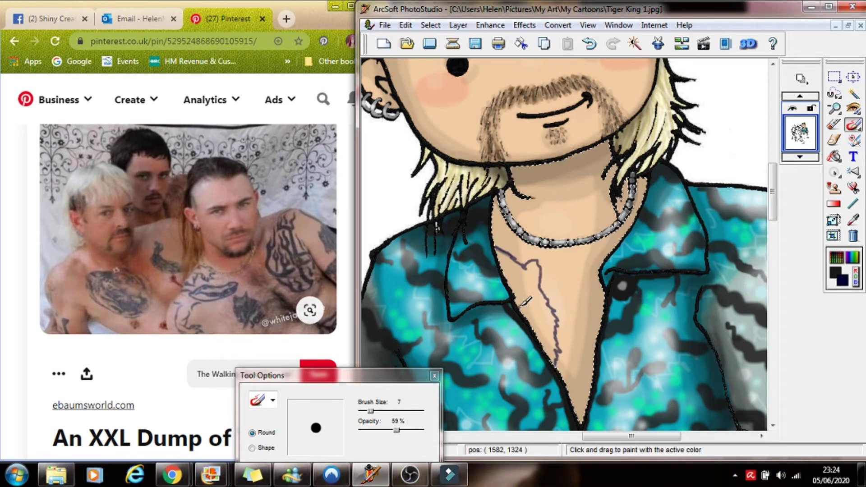
pyautogui.moveTo(521, 307)
pyautogui.mouseDown()
pyautogui.moveTo(543, 337)
pyautogui.moveTo(525, 284)
pyautogui.moveTo(548, 338)
pyautogui.moveTo(517, 292)
pyautogui.moveTo(527, 300)
pyautogui.moveTo(518, 301)
pyautogui.moveTo(501, 257)
pyautogui.moveTo(518, 280)
pyautogui.moveTo(506, 274)
pyautogui.moveTo(548, 254)
pyautogui.moveTo(543, 286)
pyautogui.moveTo(546, 254)
pyautogui.moveTo(551, 261)
pyautogui.moveTo(519, 262)
pyautogui.moveTo(504, 250)
pyautogui.moveTo(547, 301)
pyautogui.mouseUp()
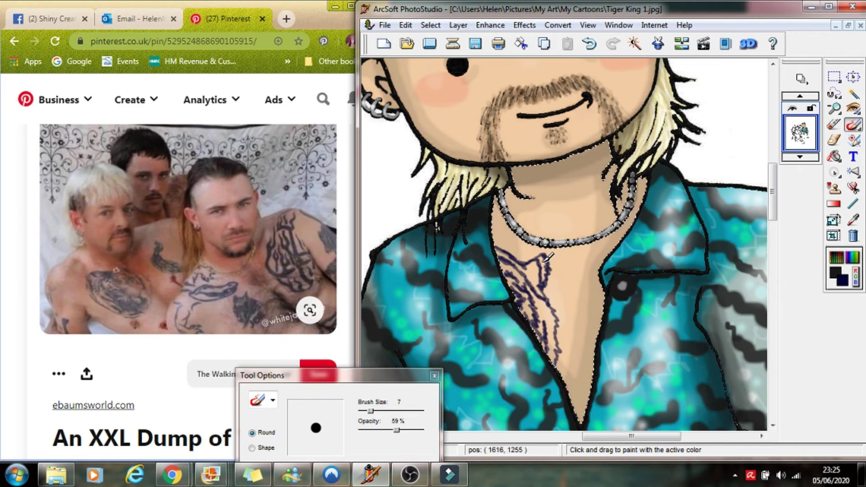
pyautogui.moveTo(549, 299); pyautogui.dragTo(556, 325)
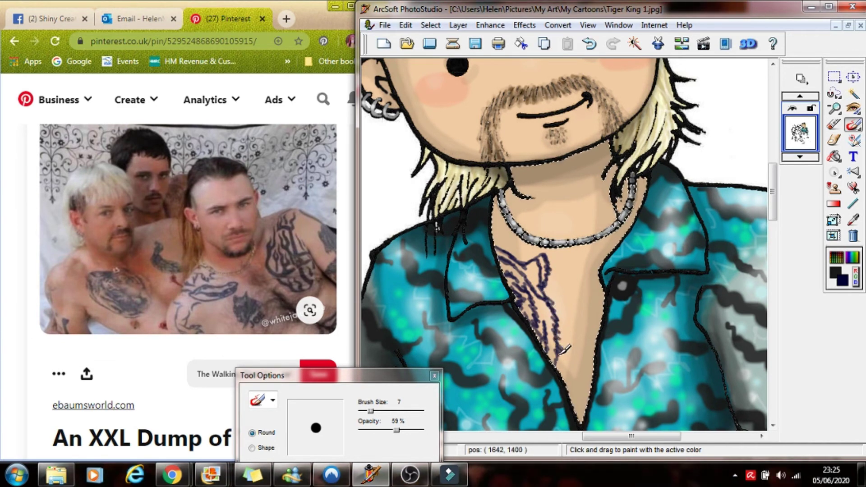
# - Shade inside the chest tattoo with a size 17 brush at 28% opacity, undoing one stroke and repainting it
pyautogui.moveTo(397, 430)
pyautogui.mouseDown()
pyautogui.moveTo(378, 430)
pyautogui.moveTo(382, 411)
pyautogui.mouseUp()
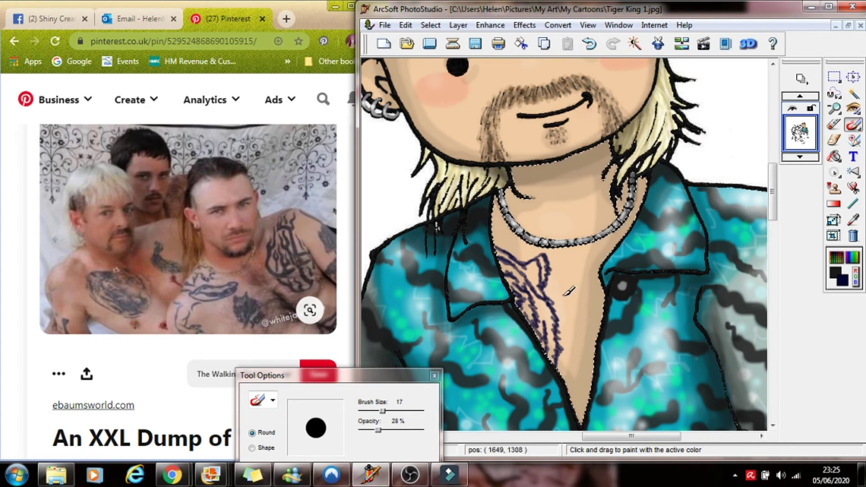
pyautogui.moveTo(519, 280); pyautogui.dragTo(546, 324)
pyautogui.moveTo(544, 285); pyautogui.dragTo(554, 343)
pyautogui.click(590, 44)
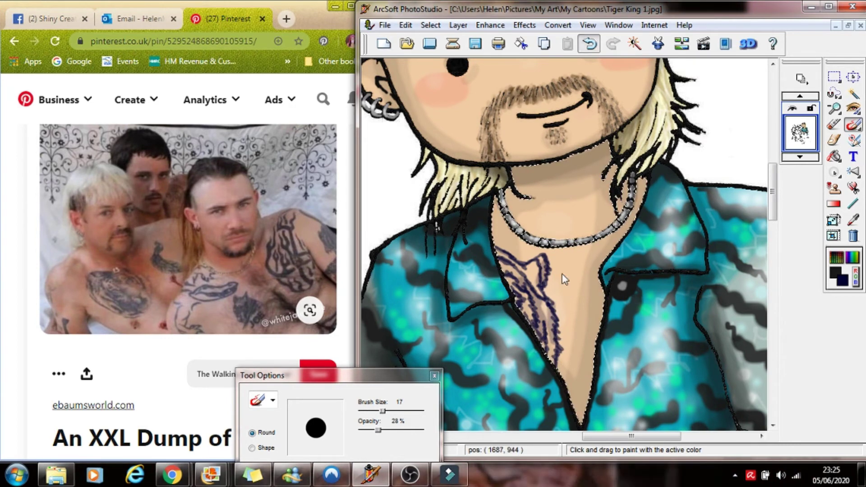
pyautogui.moveTo(524, 308); pyautogui.dragTo(543, 342)
pyautogui.moveTo(502, 252); pyautogui.dragTo(526, 310)
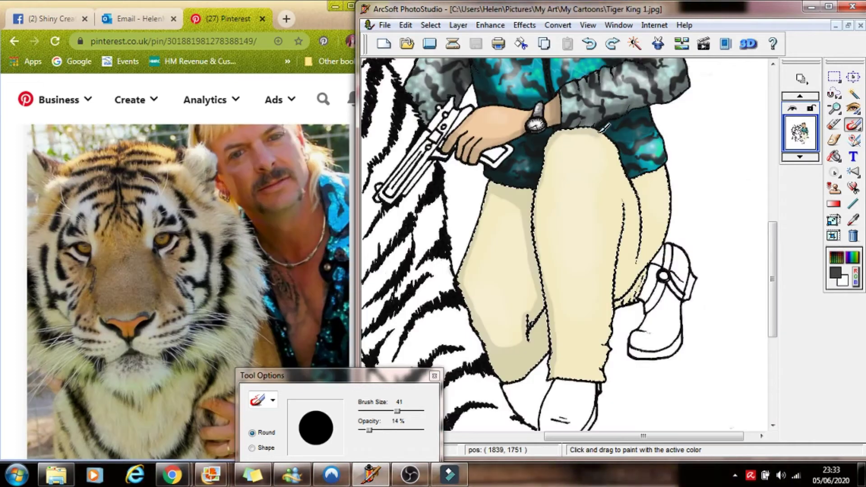
# - Shade the cream trousers with a size 41 brush at 14% opacity, and paint grey on the boot's strap ring with a size 3 brush
pyautogui.moveTo(616, 140)
pyautogui.mouseDown()
pyautogui.moveTo(638, 212)
pyautogui.moveTo(625, 291)
pyautogui.moveTo(628, 206)
pyautogui.mouseUp()
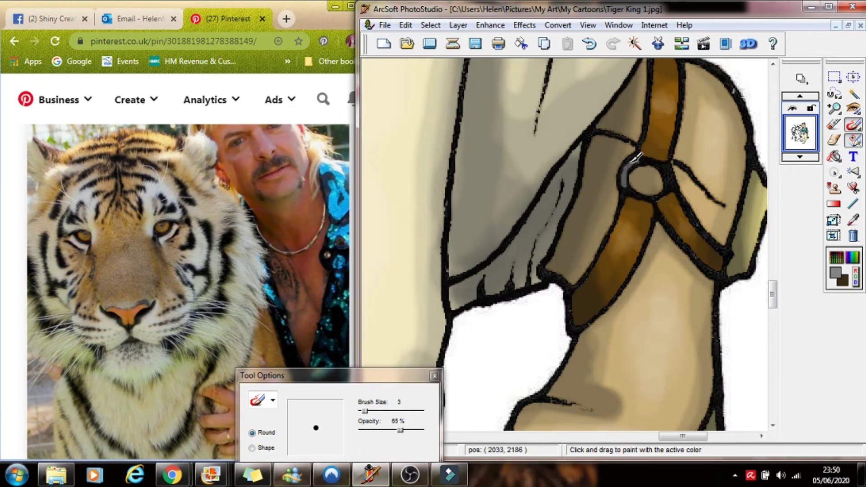
pyautogui.moveTo(641, 160); pyautogui.dragTo(627, 187)
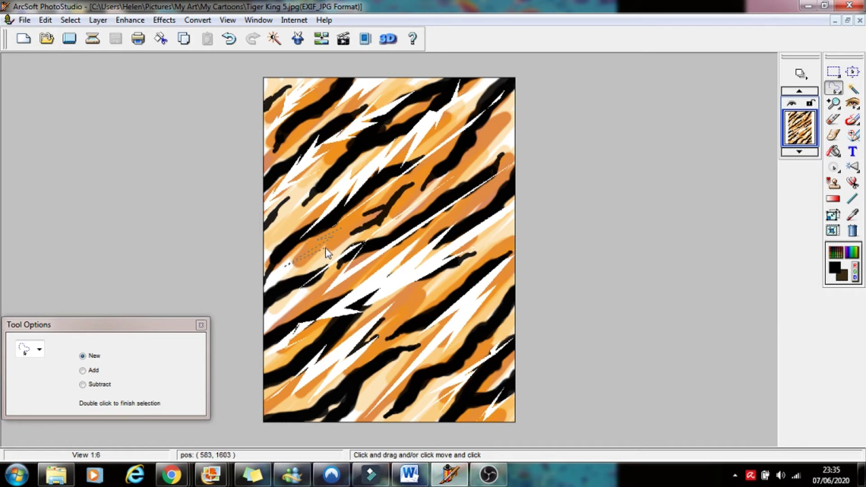
# - Finish a freehand selection around an orange patch in the tiger-stripe background of Tiger King 5.jpg
pyautogui.doubleClick(344, 232)
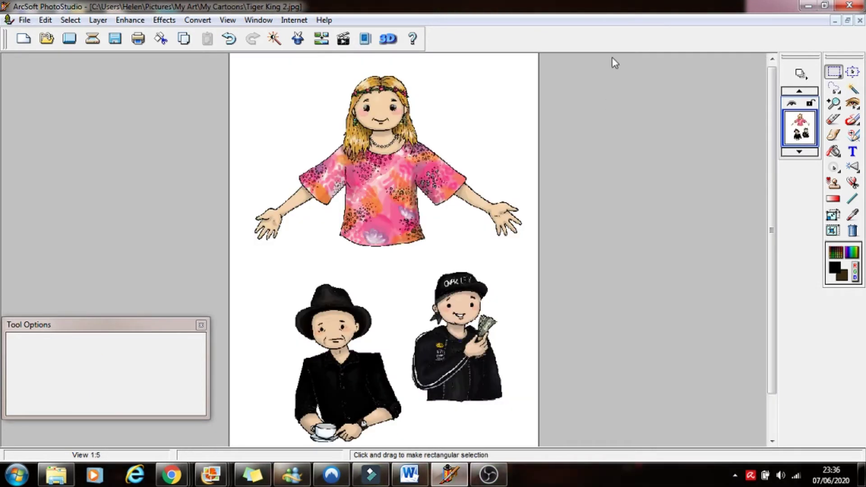
# - Copy the woman in the pink top from Tiger King 2.jpg using a rectangular selection, and clear the selection
pyautogui.moveTo(238, 68); pyautogui.dragTo(532, 257)
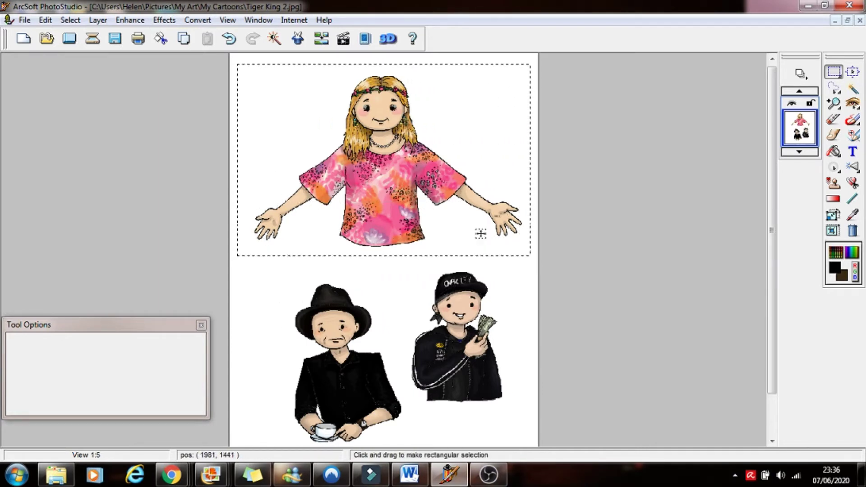
pyautogui.rightClick(400, 189)
pyautogui.click(436, 216)
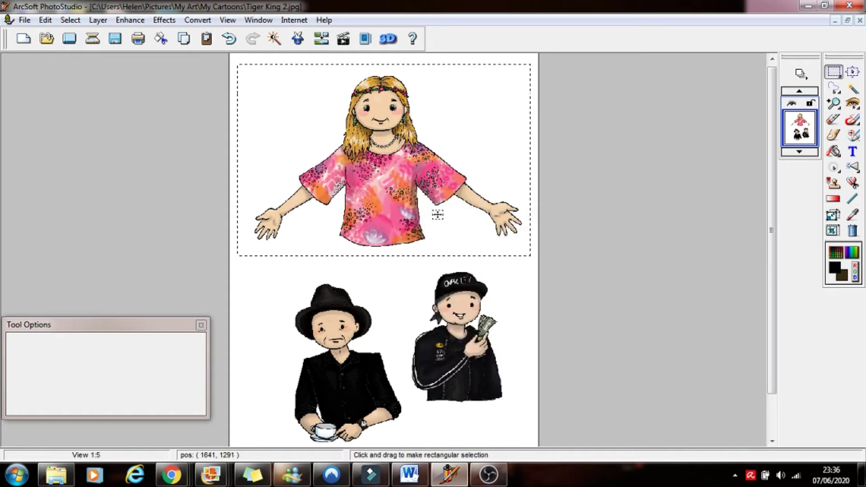
pyautogui.click(498, 271)
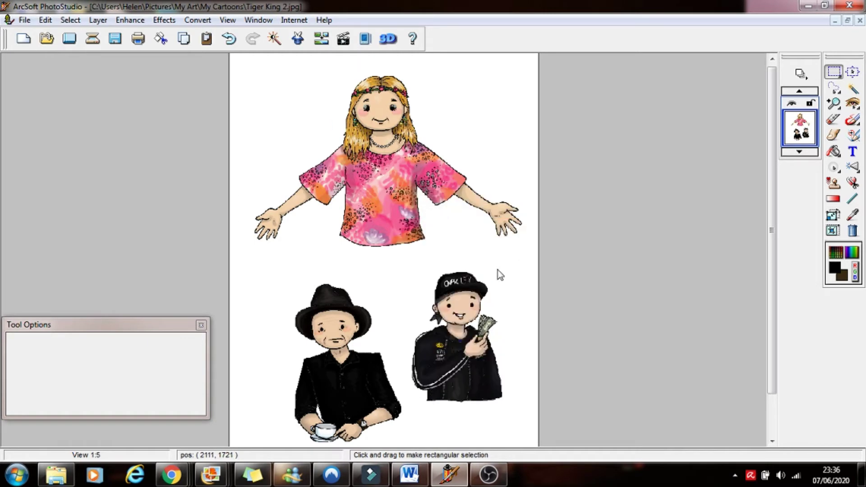
# - Switch to Tiger King 5.jpg and paste the copied woman onto the tiger-stripe background
pyautogui.click(836, 20)
pyautogui.click(371, 443)
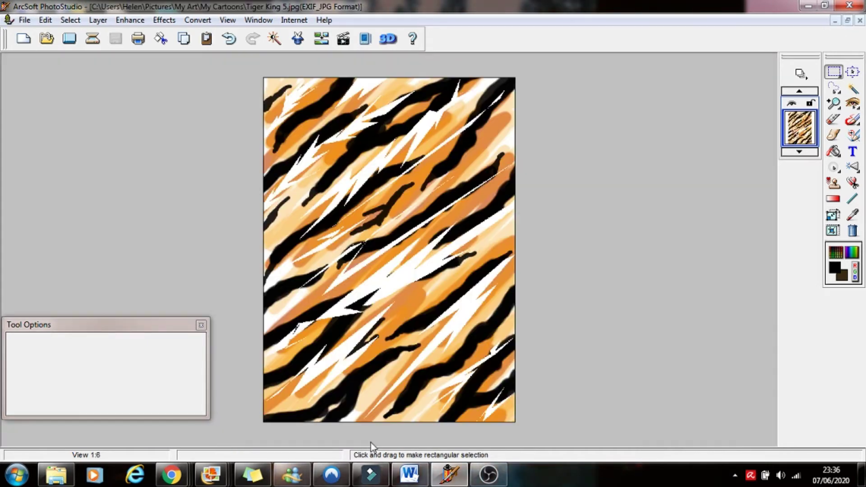
pyautogui.rightClick(423, 63)
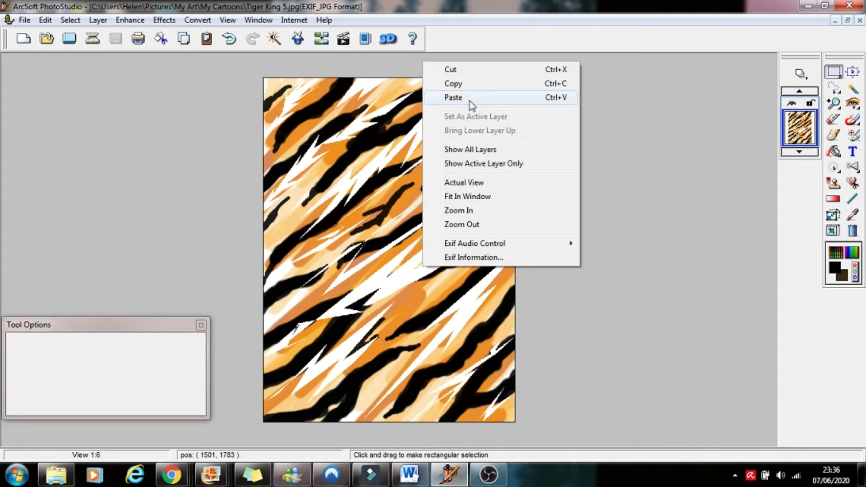
pyautogui.click(454, 97)
# - Move the pasted woman to the top centre of the tiger-stripe background
pyautogui.click(835, 72)
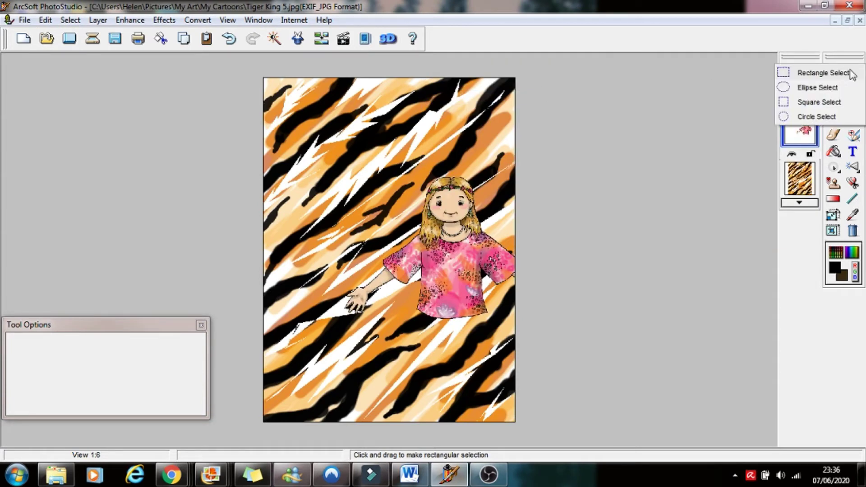
pyautogui.click(852, 74)
pyautogui.moveTo(506, 266); pyautogui.dragTo(445, 165)
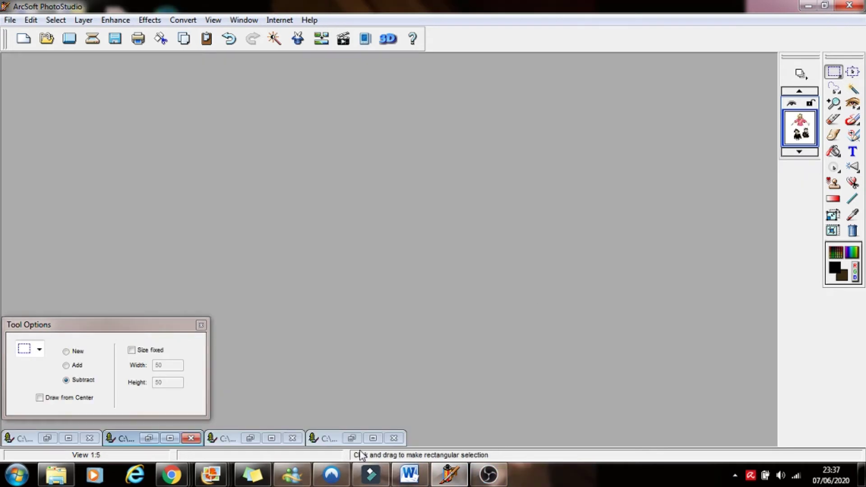
# - Return to Tiger King 5.jpg, paste the copied tiger and kneeling man, and move them down about 300 pixels in front of the woman
pyautogui.click(373, 438)
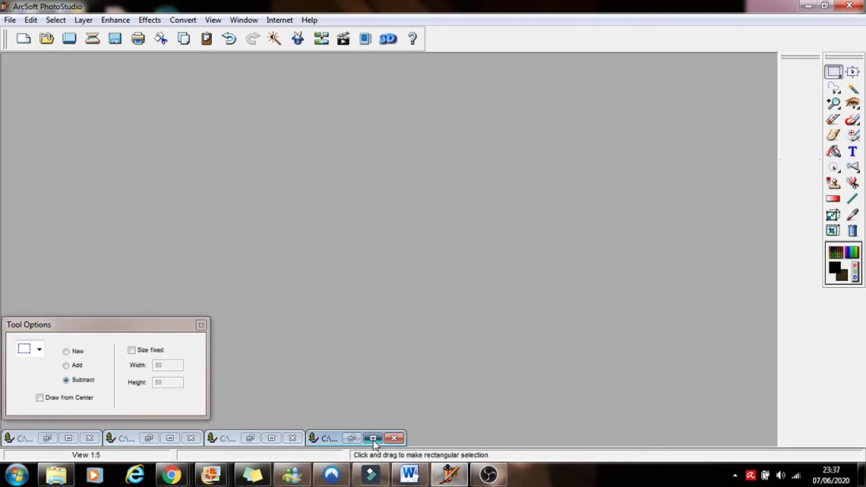
pyautogui.rightClick(426, 289)
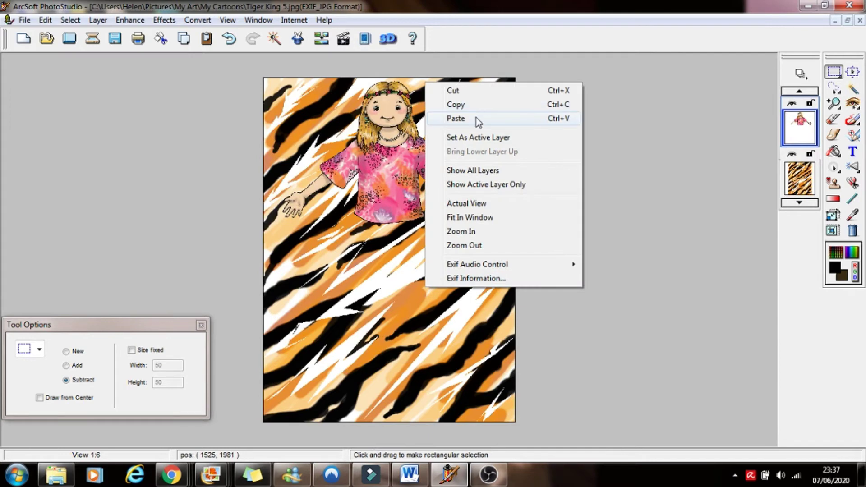
pyautogui.click(455, 119)
pyautogui.click(853, 72)
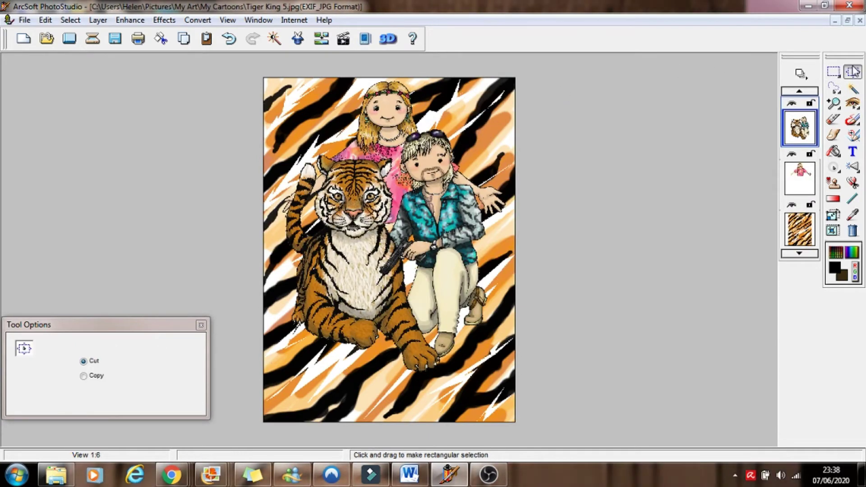
pyautogui.moveTo(497, 194); pyautogui.dragTo(495, 224)
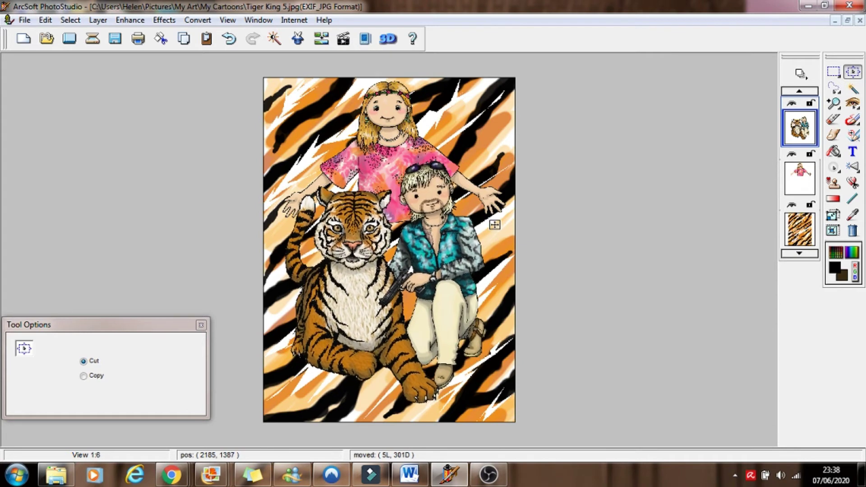
# - Paste the man in the black hat and move him about 719 pixels left and 737 up, beside the woman
pyautogui.rightClick(433, 93)
pyautogui.click(430, 116)
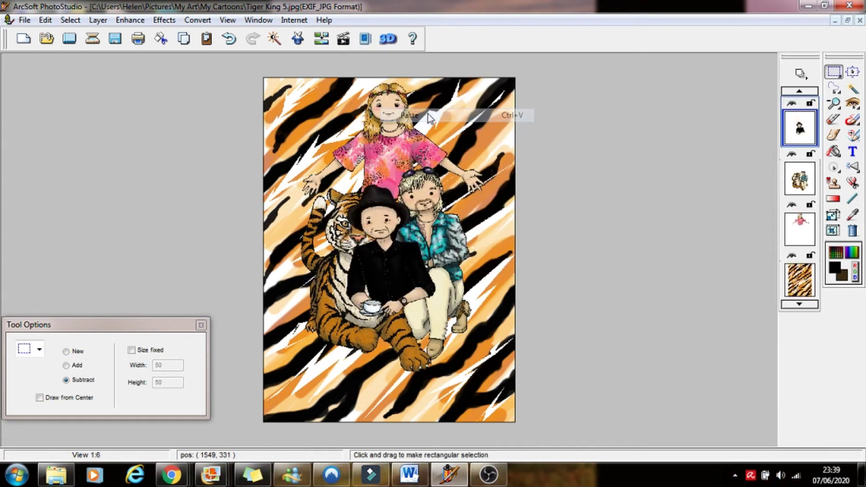
pyautogui.click(853, 71)
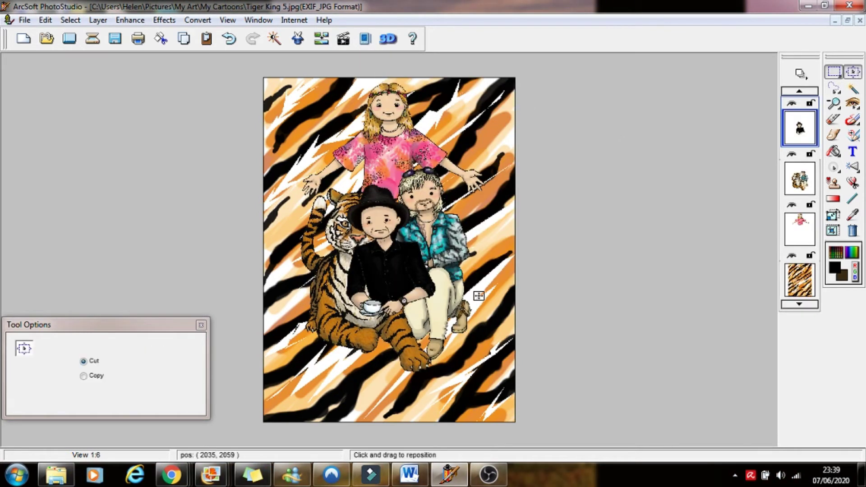
pyautogui.moveTo(474, 290); pyautogui.dragTo(403, 218)
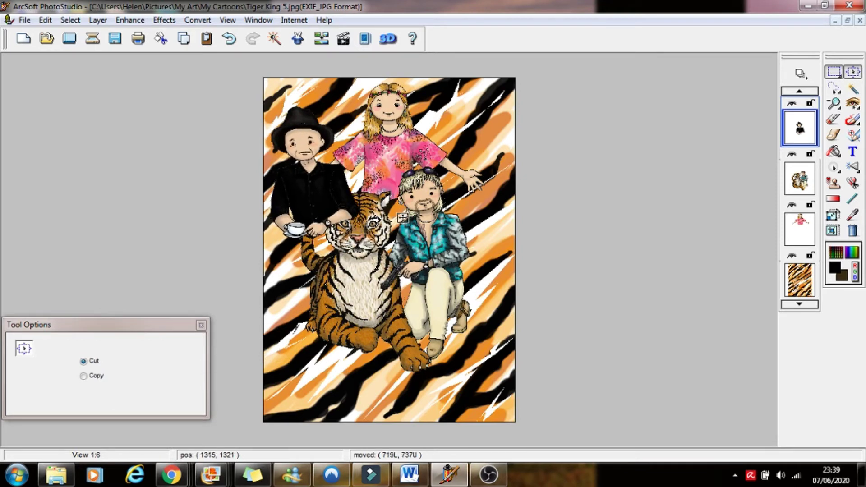
# - Scale down the man in the black hat so he fits between the canvas edge and the woman
pyautogui.click(834, 215)
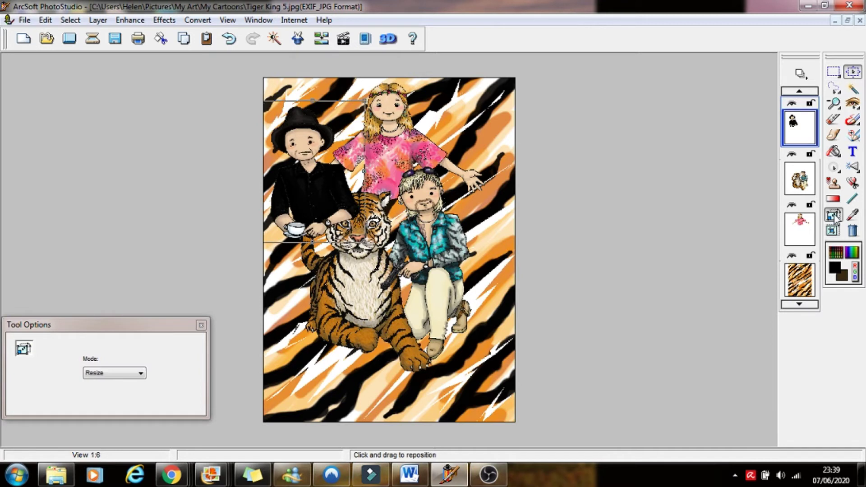
pyautogui.moveTo(359, 239); pyautogui.dragTo(343, 215)
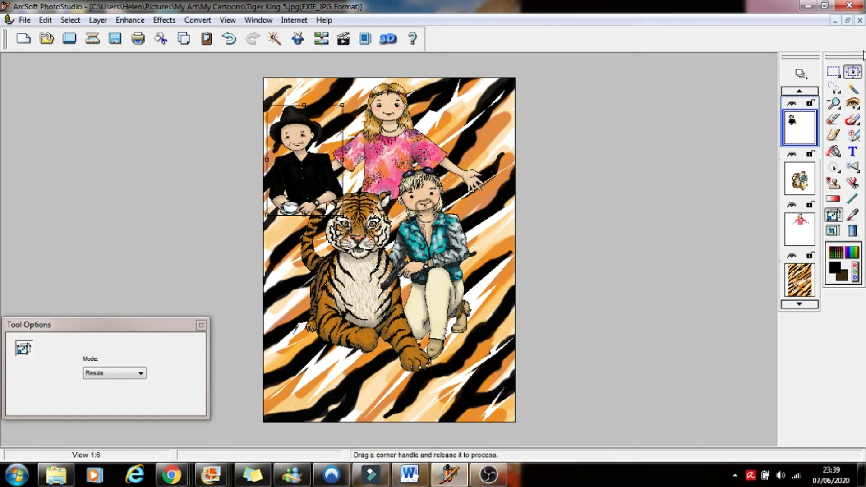
# - Move the pasted man in the black cap up beside the woman, on the opposite side from the man in the black hat
pyautogui.click(853, 71)
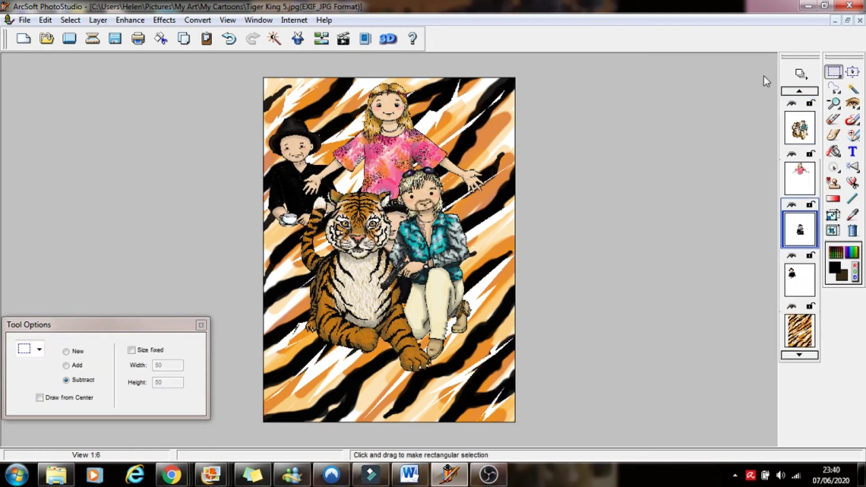
pyautogui.click(854, 71)
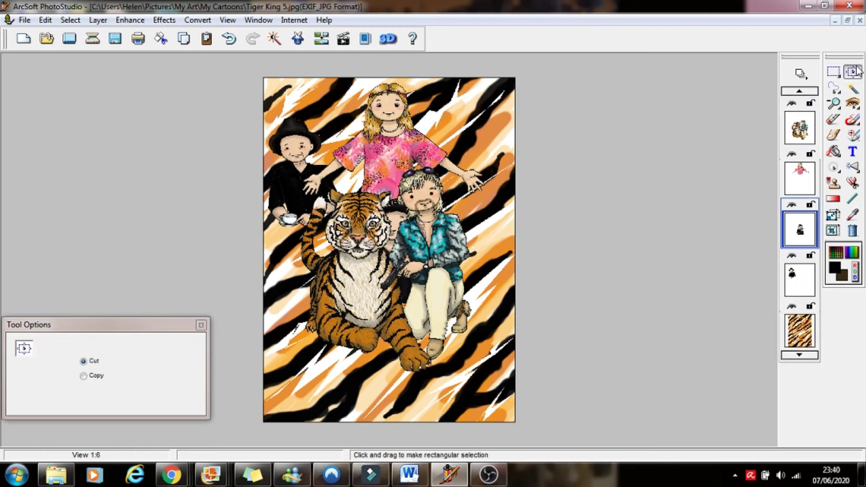
pyautogui.moveTo(548, 207); pyautogui.dragTo(622, 148)
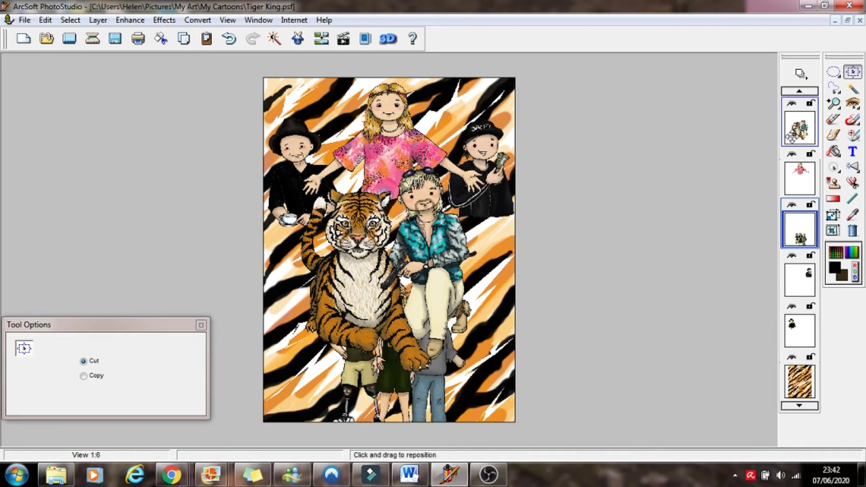
# - Bring the layer of the three standing men in front of the tiger and move it up so their feet fit on the canvas
pyautogui.click(795, 138)
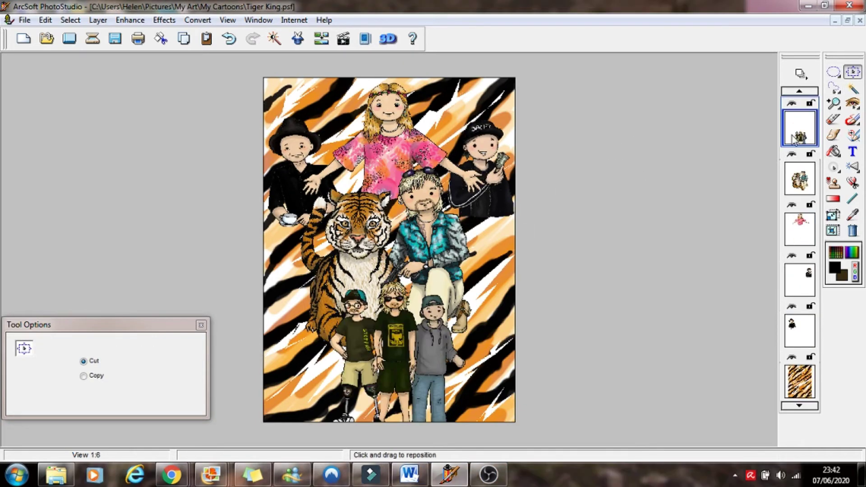
pyautogui.moveTo(484, 303); pyautogui.dragTo(482, 286)
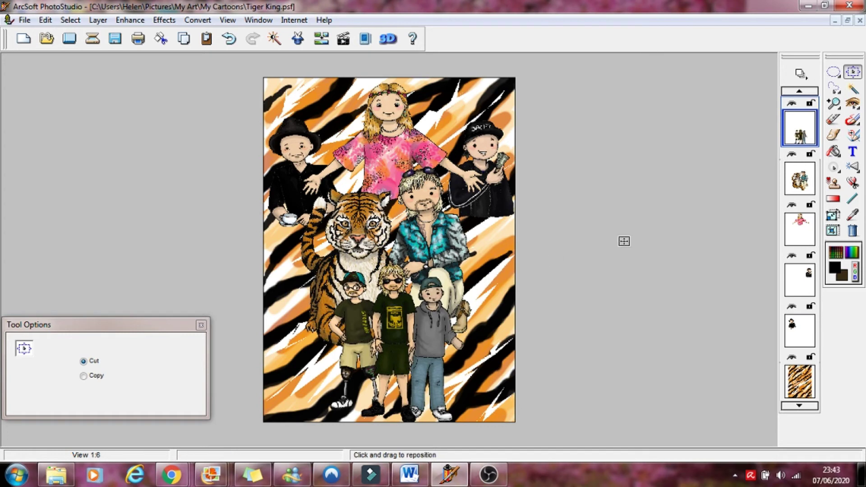
# - Scale down the three standing men so they cover less of the tiger and the kneeling man
pyautogui.click(831, 219)
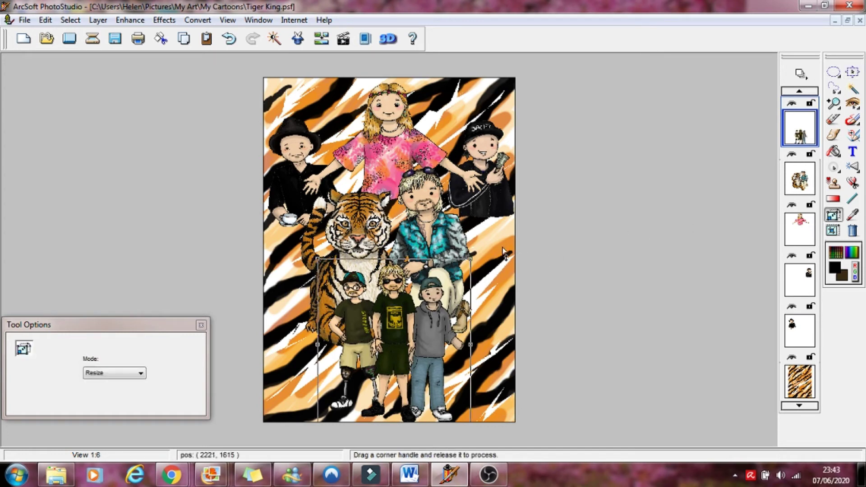
pyautogui.moveTo(474, 258); pyautogui.dragTo(431, 307)
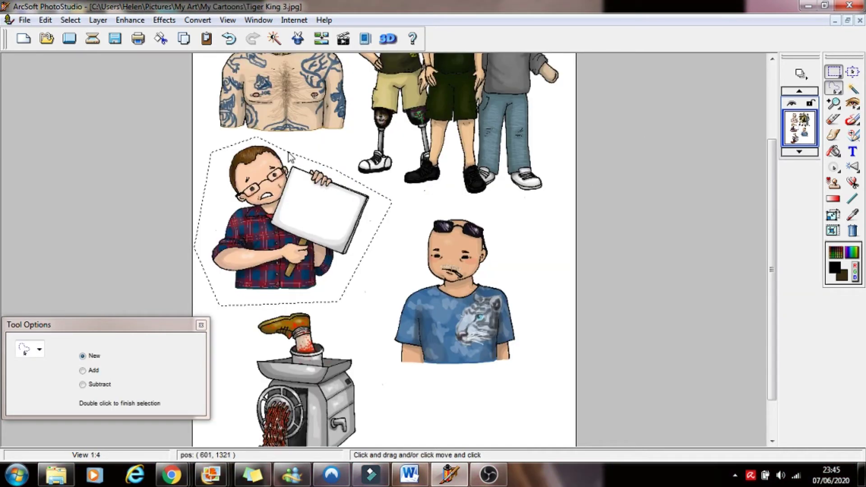
# - Copy the selected man in the checked shirt holding the blank sign in Tiger King 3.jpg
pyautogui.click(855, 73)
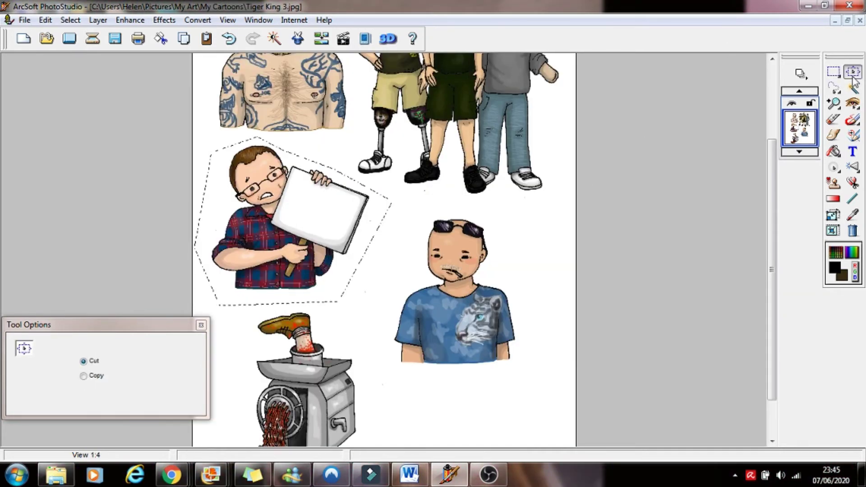
pyautogui.rightClick(296, 215)
pyautogui.click(332, 237)
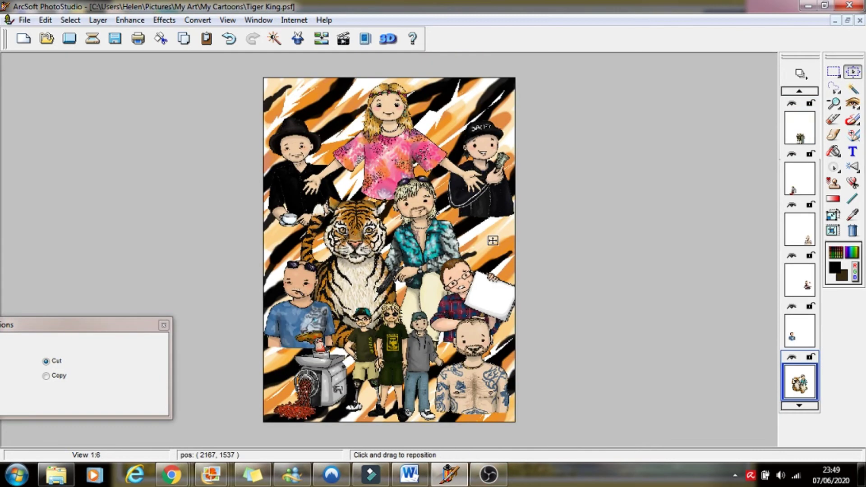
# - Move the tiger and kneeling man layer slightly up, closer to the woman, in Tiger King.psf
pyautogui.moveTo(493, 240); pyautogui.dragTo(495, 229)
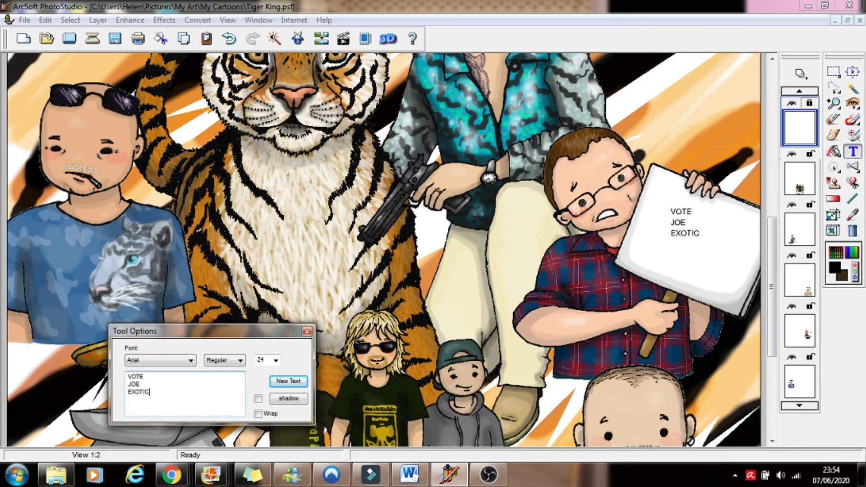
# - Set the "VOTE JOE EXOTIC" sign text to size 50 and replace Arial with a heavy serif display font
pyautogui.write('50')
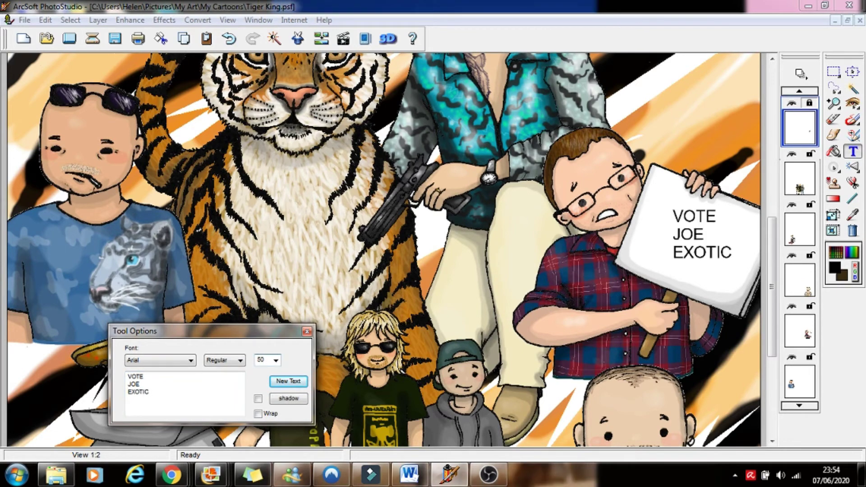
pyautogui.click(174, 362)
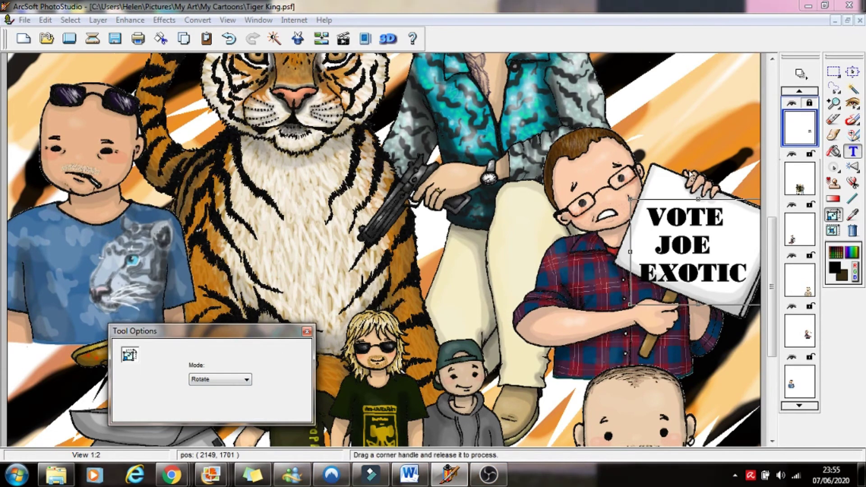
# - Rotate the "VOTE JOE EXOTIC" text clockwise to match the sign's tilt and get it ready for repositioning
pyautogui.moveTo(706, 204); pyautogui.dragTo(724, 218)
pyautogui.click(853, 71)
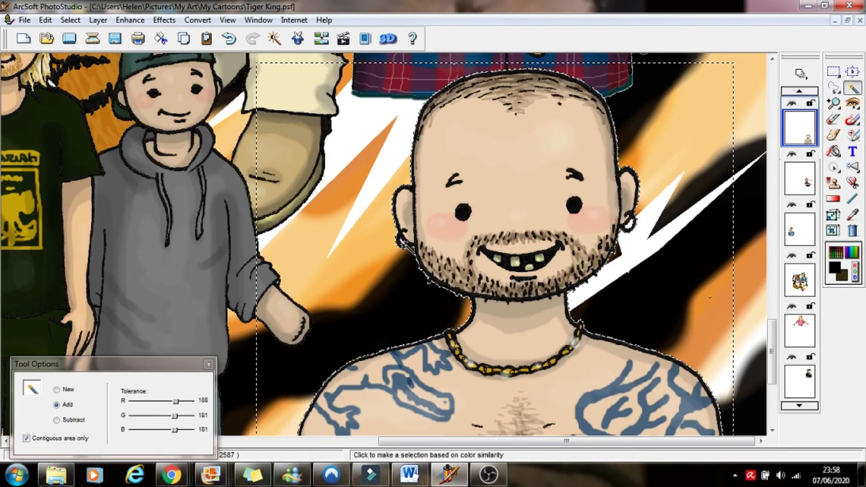